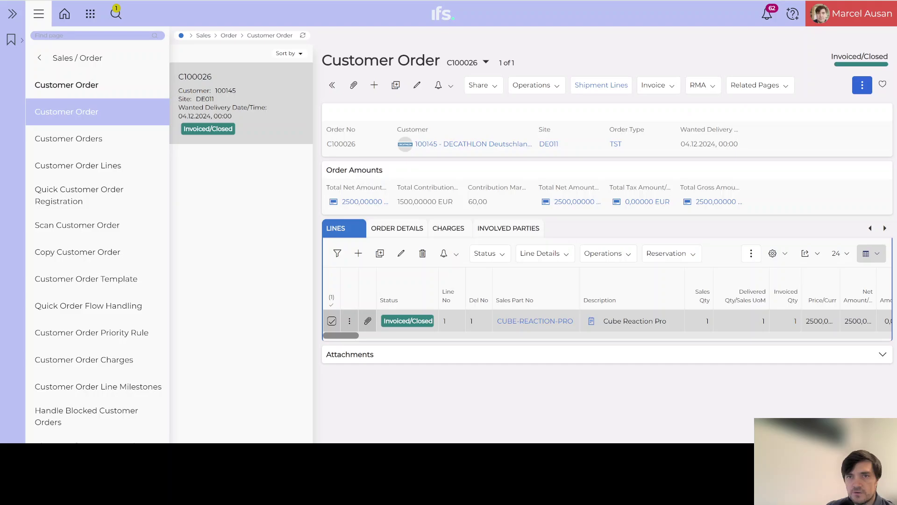
Open shipment 24 from the customer order's shipment lines
left_click(862, 84)
left_click(588, 89)
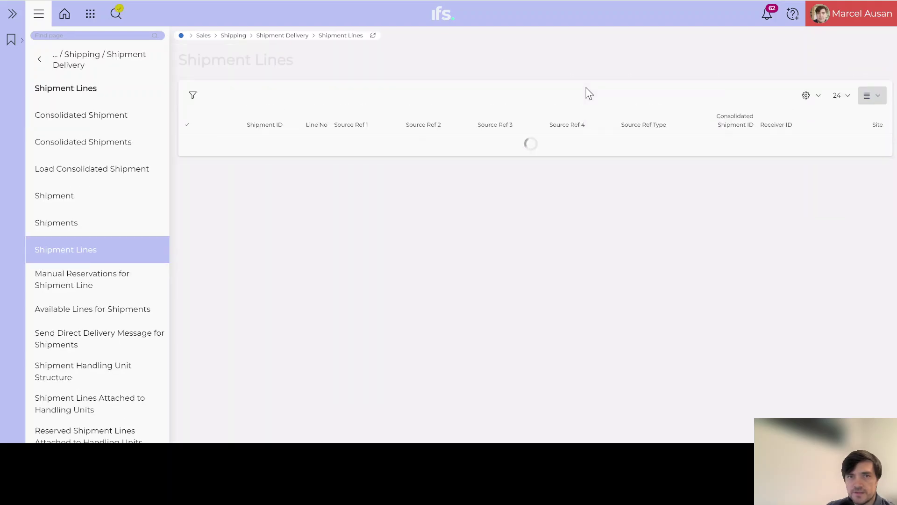
left_click(277, 146)
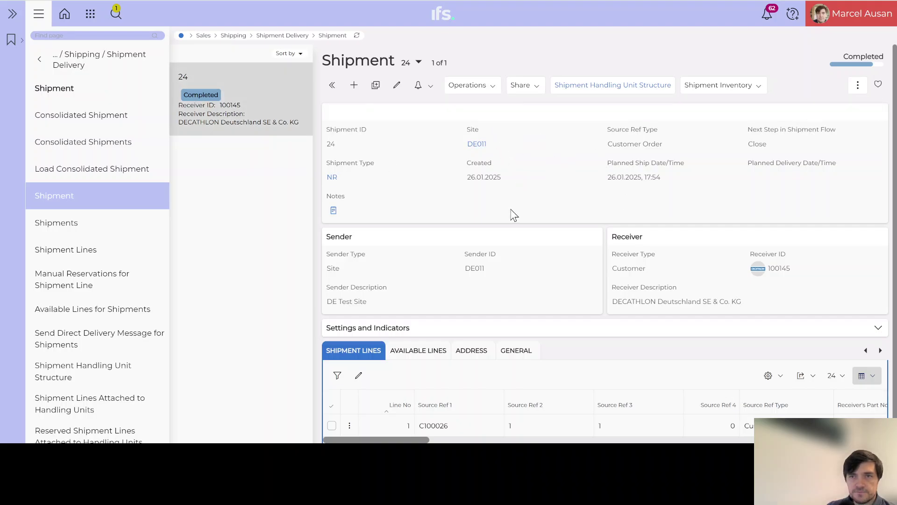
Examine the delivery information in shipment 24's general details
scroll(546, 252, "down", 1)
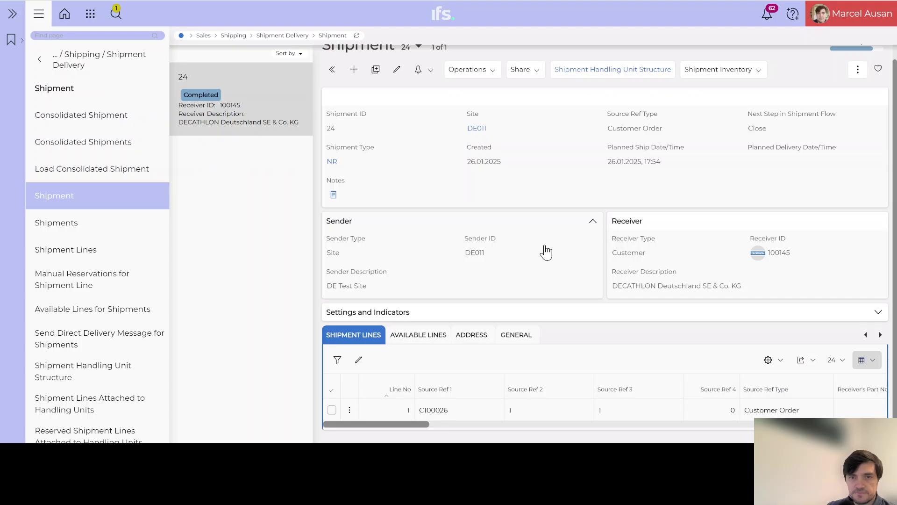
left_click(526, 341)
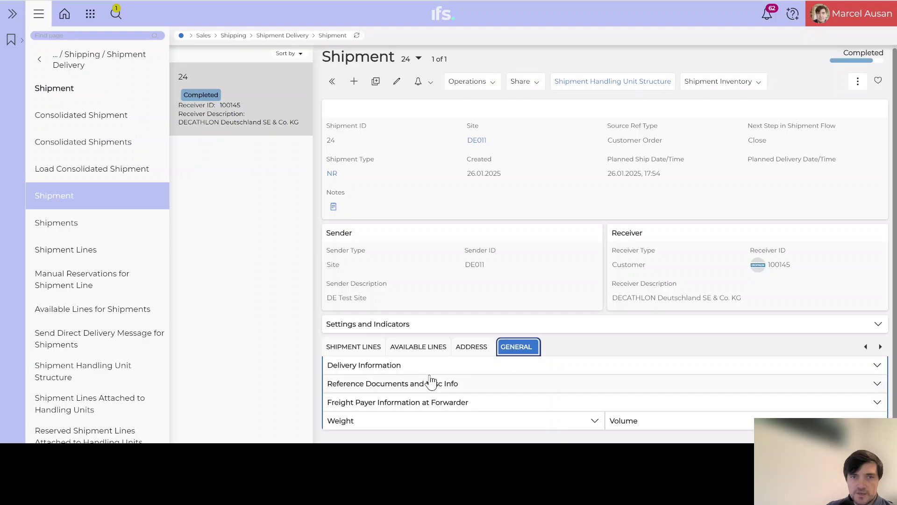
left_click(428, 372)
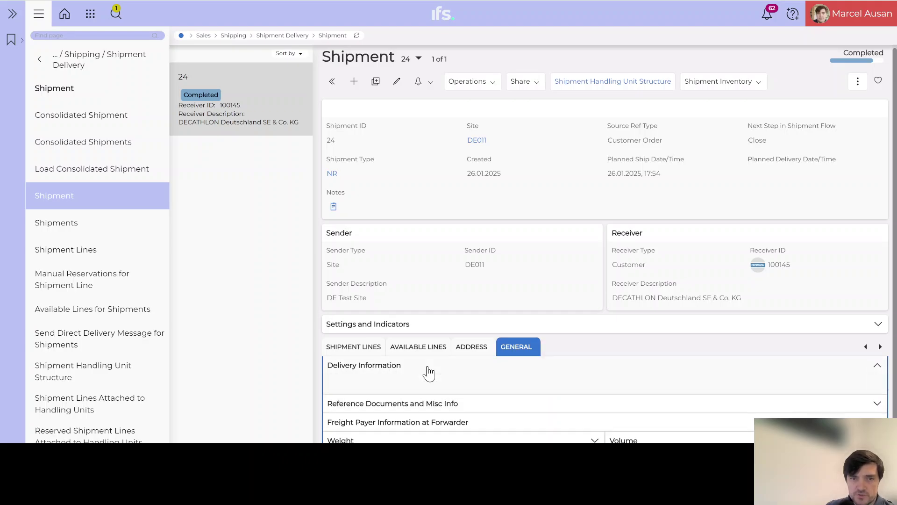
scroll(485, 309, "down", 3)
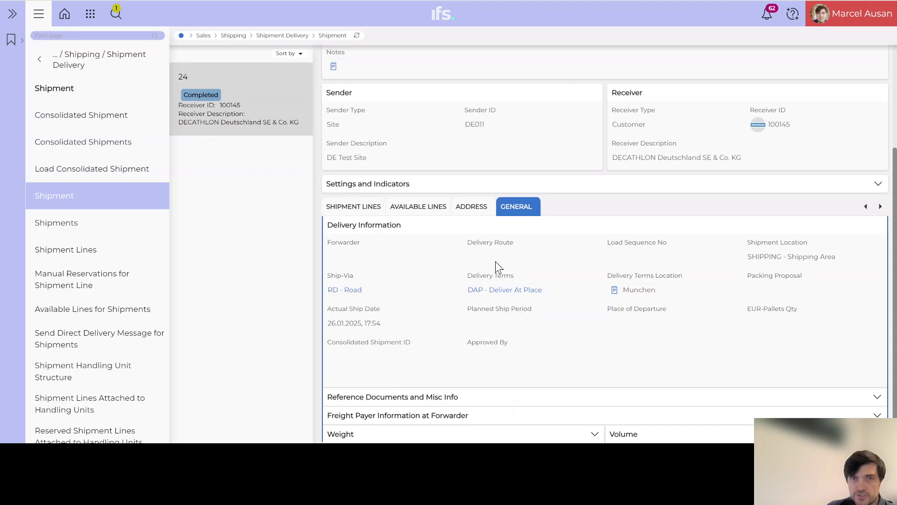
scroll(534, 303, "up", 3)
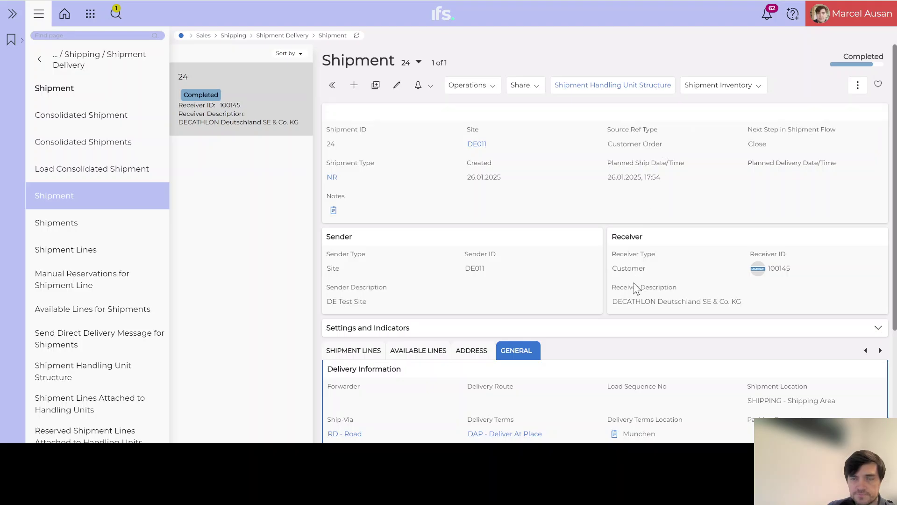
Generate the delivery note report for shipment 24 and preview it as a PDF
left_click(534, 88)
left_click(552, 173)
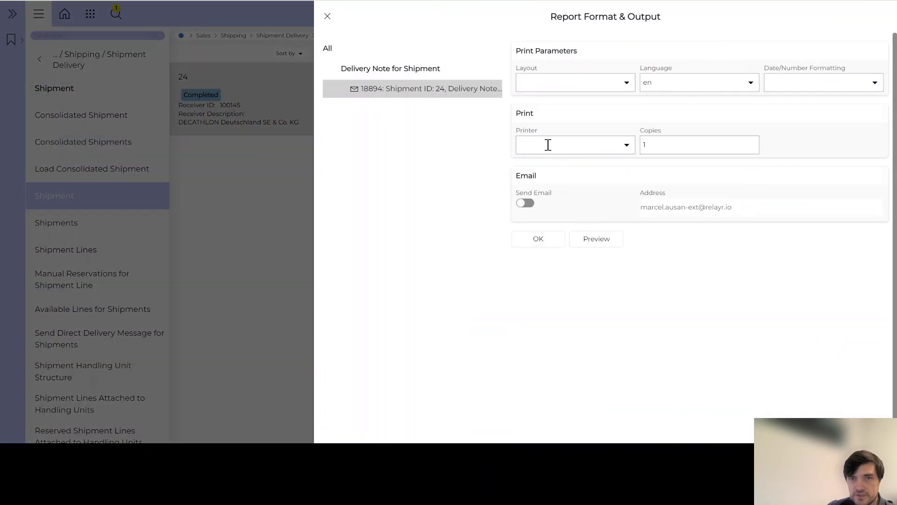
left_click(591, 242)
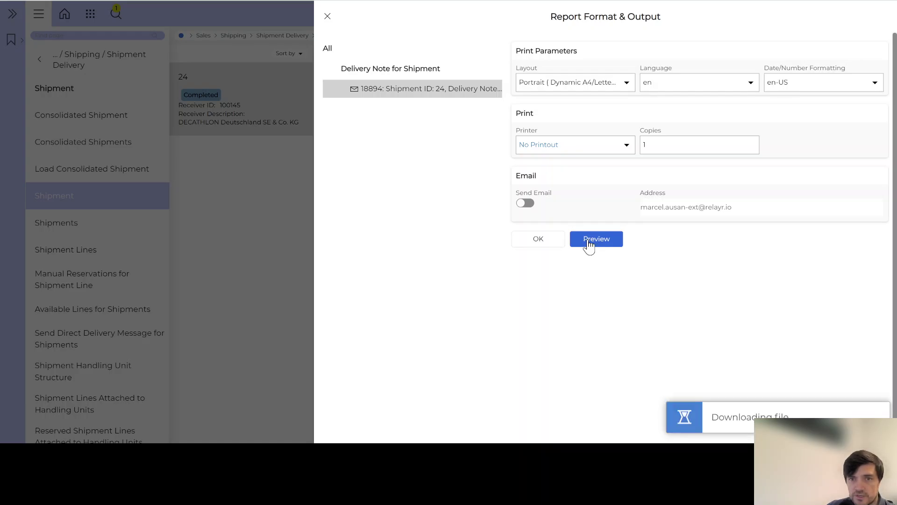
left_click(590, 243)
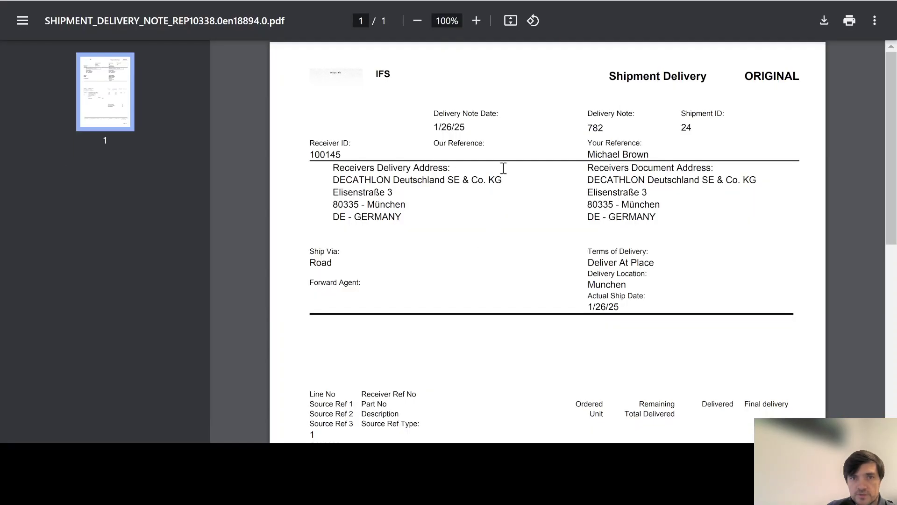
Check the terms of delivery and delivery location in the delivery note, and close the preview and report output dialog
left_click_drag(586, 262, 660, 264)
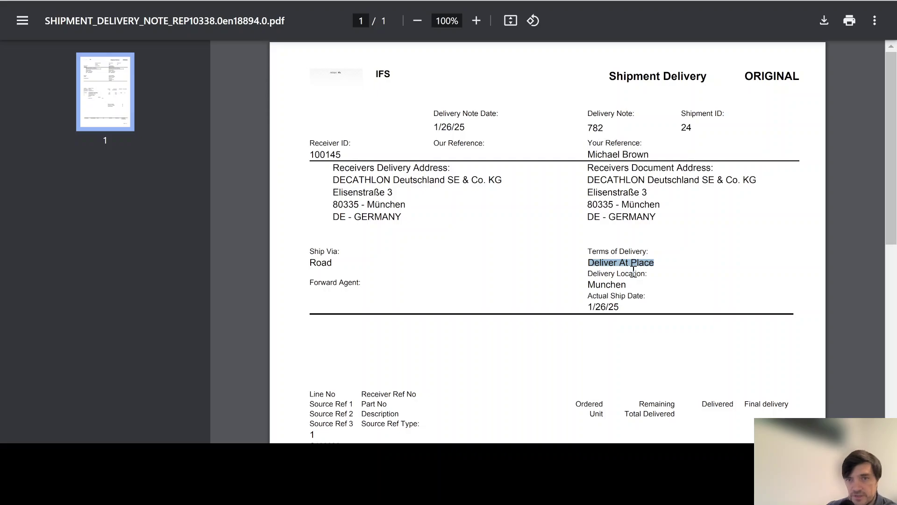
left_click_drag(587, 285, 631, 282)
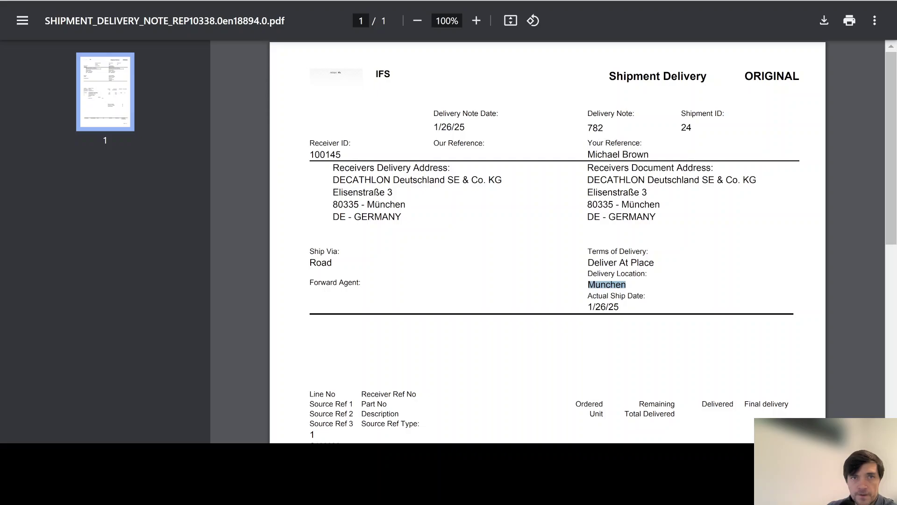
left_click_drag(661, 262, 587, 264)
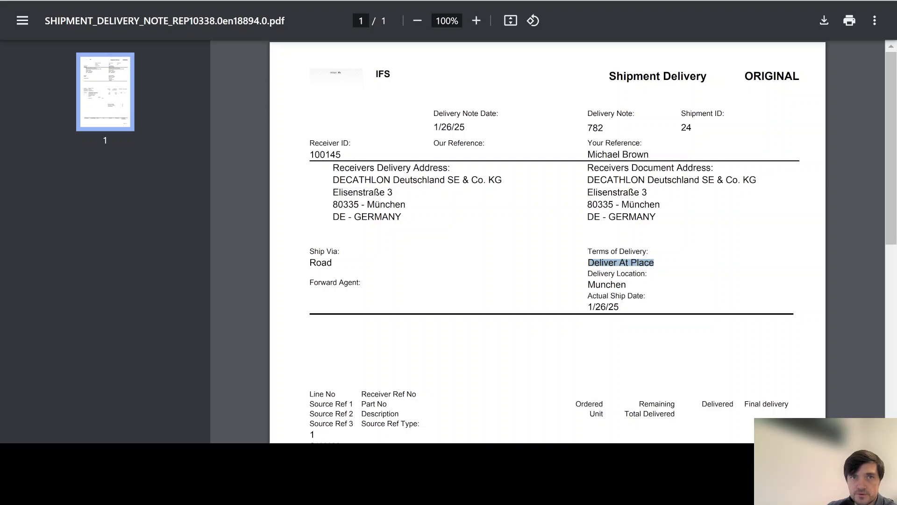
key("ctrl+w")
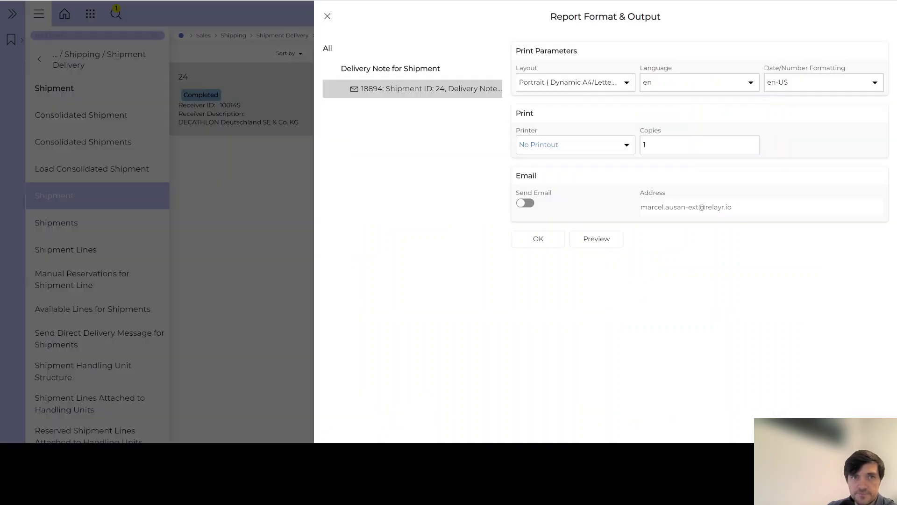
left_click(328, 17)
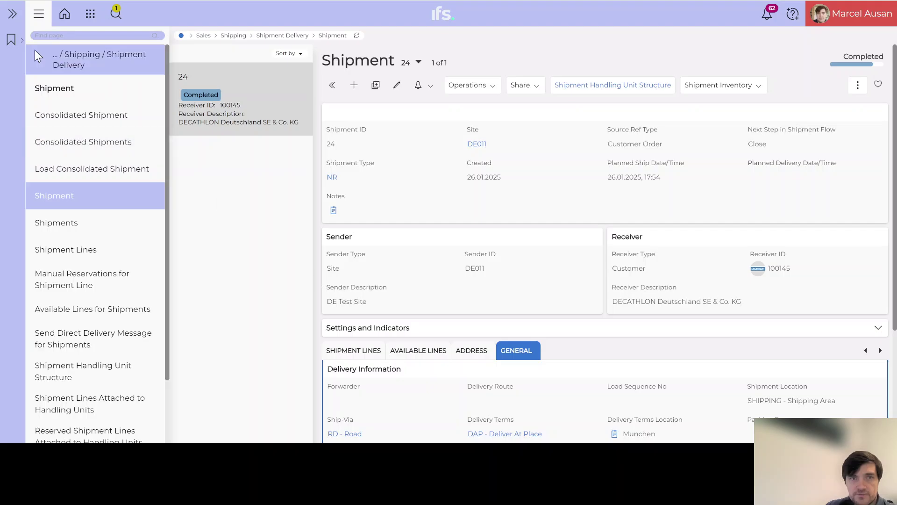
Return to the customer order and open the full customer invoice from its invoice line
left_click(65, 250)
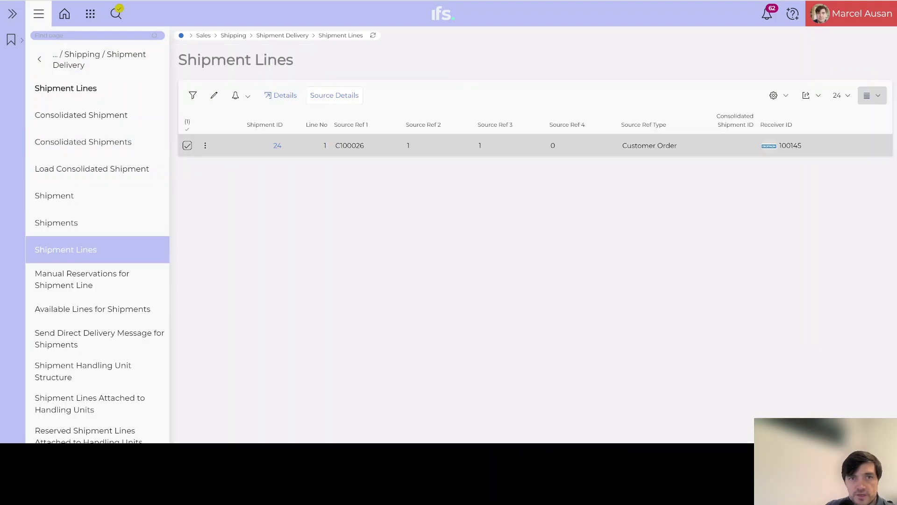
left_click(348, 144)
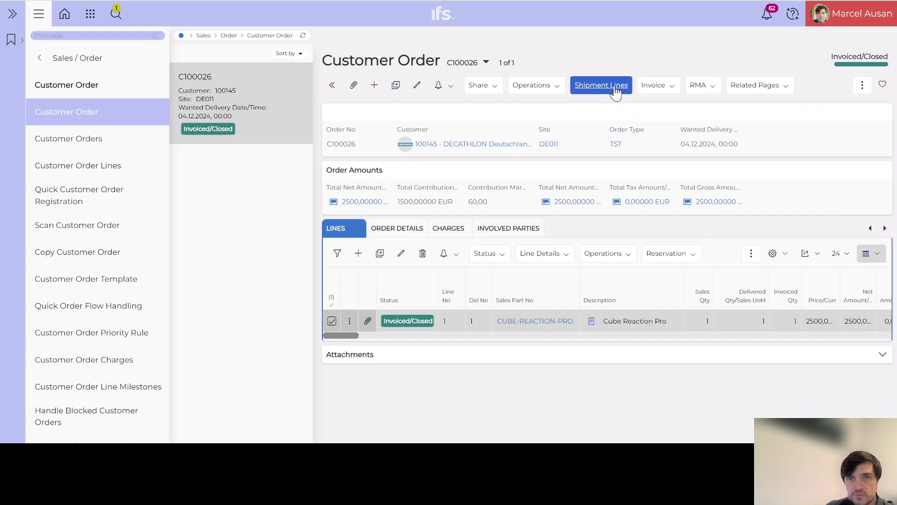
left_click(671, 90)
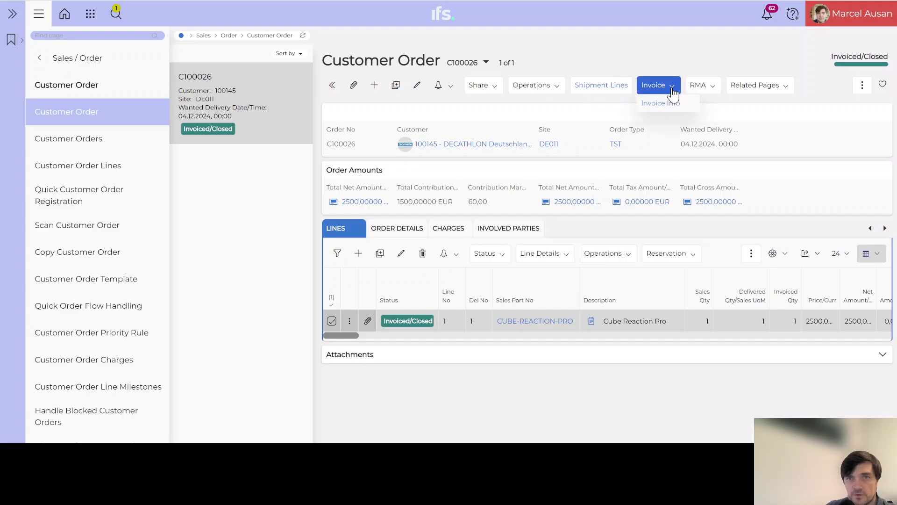
left_click(664, 104)
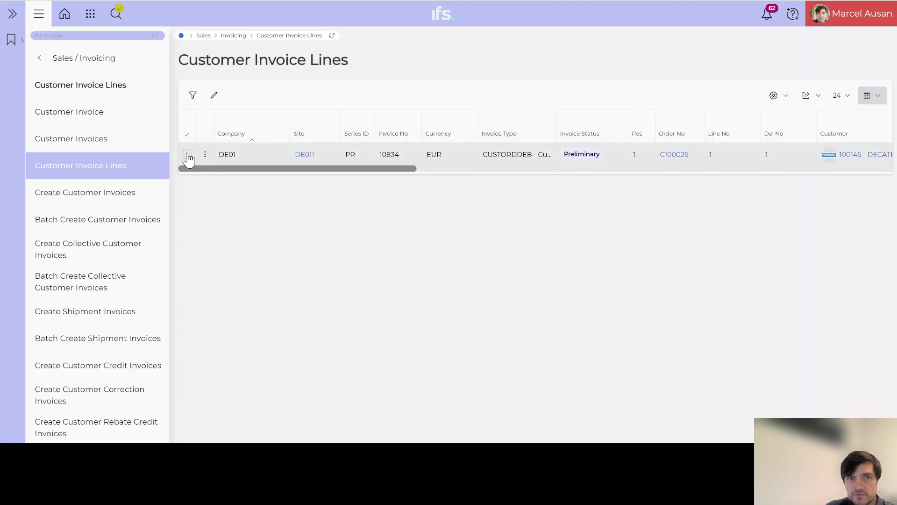
left_click(187, 155)
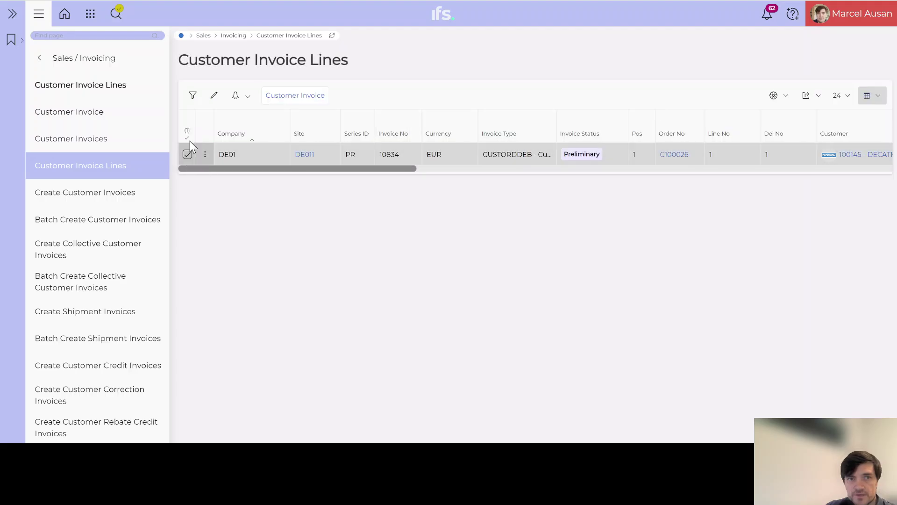
left_click(305, 98)
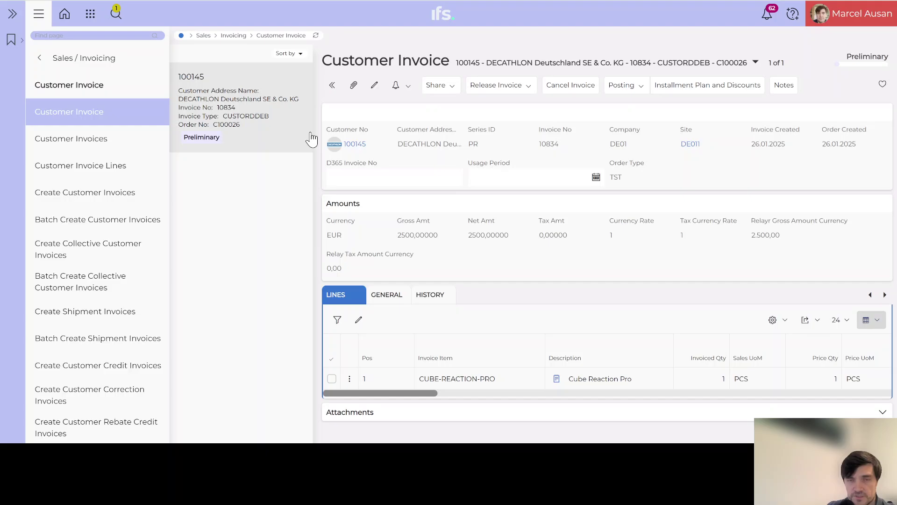
Cancel the preliminary customer invoice with the cancellation reason "Wrong Delivery Terms in SHipment"
left_click(573, 86)
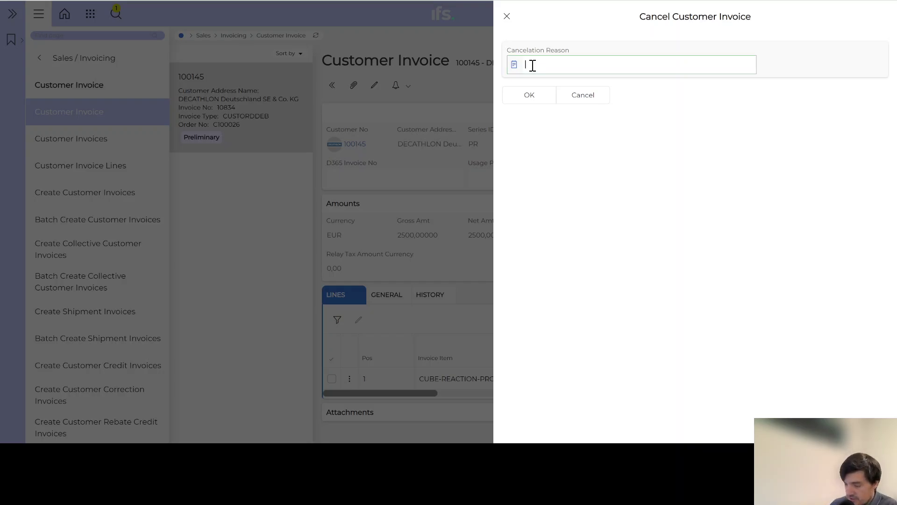
type("rong")
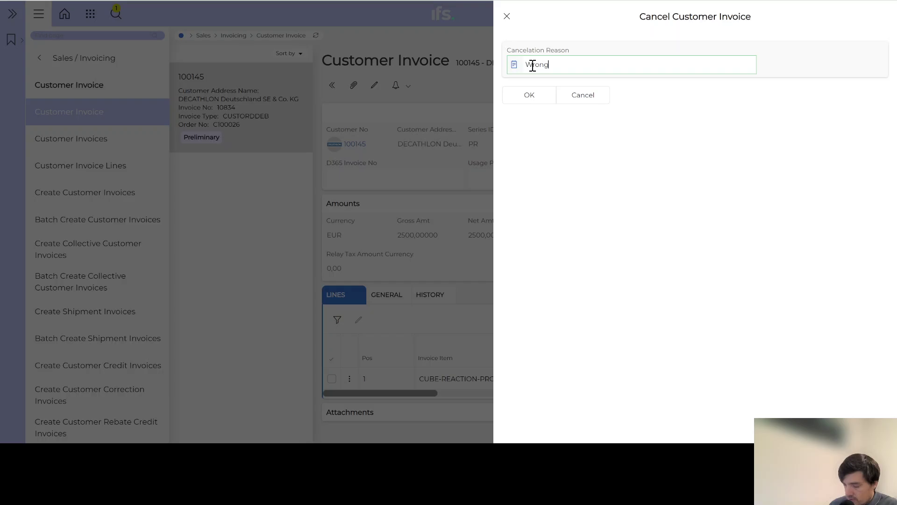
type(" Delivery Terms in SHipment")
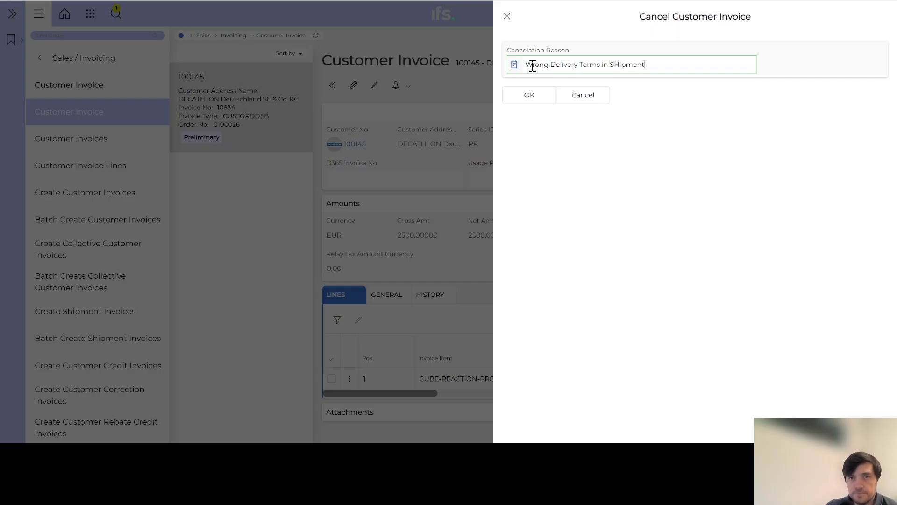
left_click(529, 94)
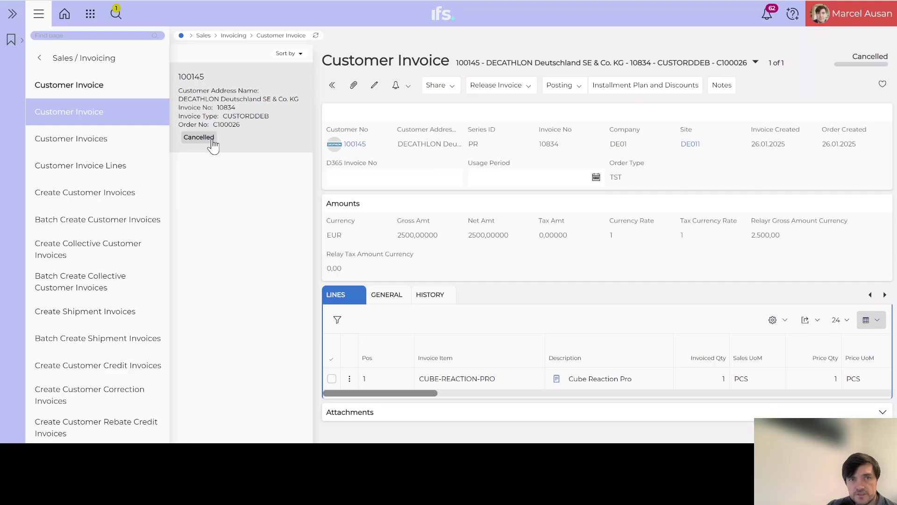
Review the cancelled invoice's general details, open the customer order from its references, and show the order's status flow
left_click(384, 296)
scroll(383, 296, "down", 5)
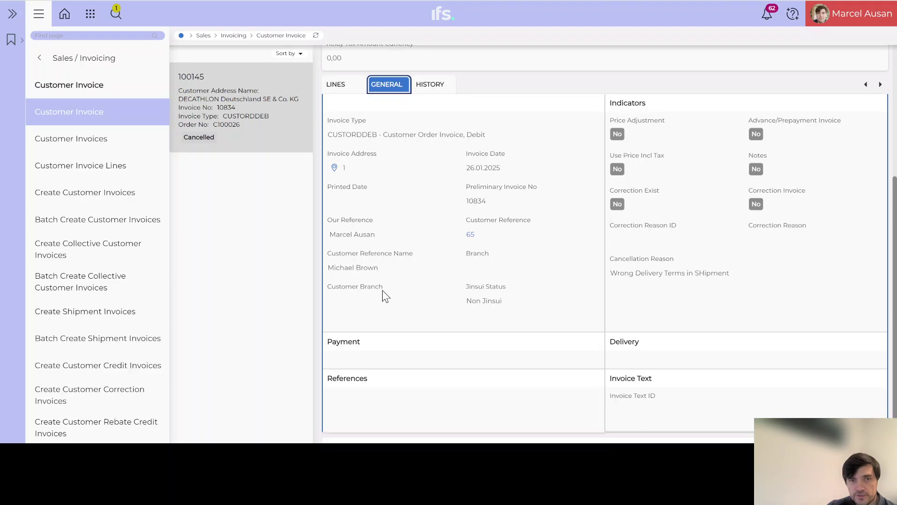
scroll(388, 338, "up", 1)
left_click(387, 398)
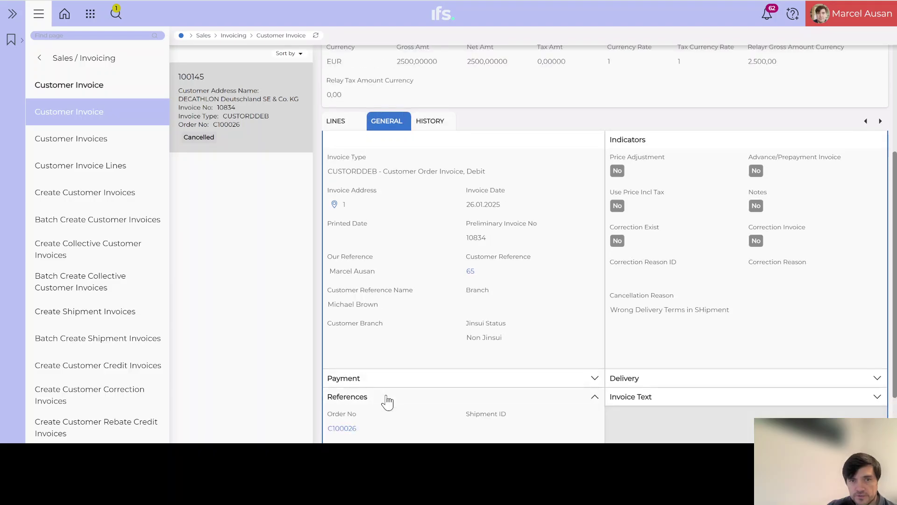
scroll(387, 402, "down", 3)
scroll(387, 402, "down", 2)
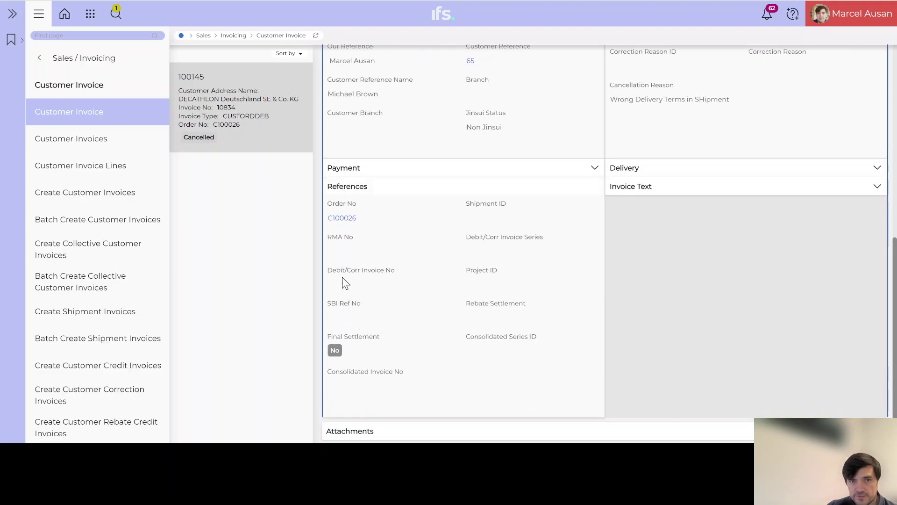
left_click(343, 219)
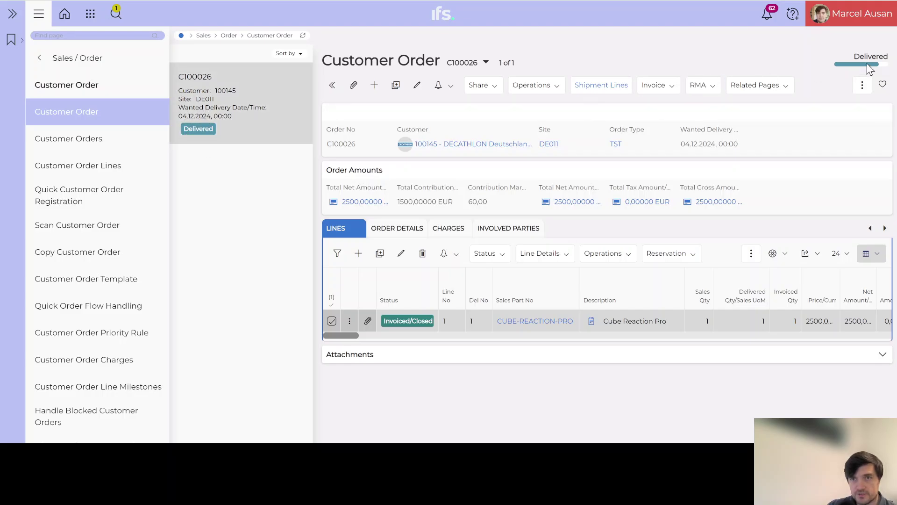
mouse_move(868, 61)
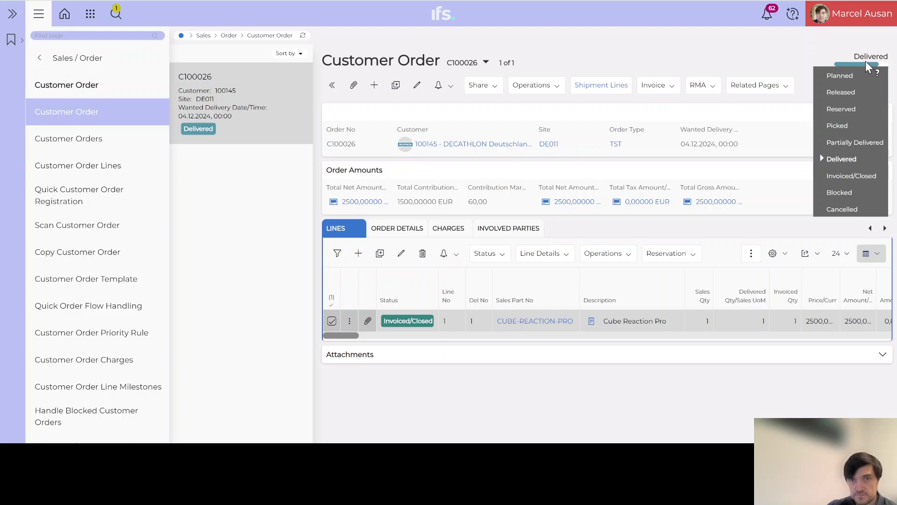
Open shipment 24 from the order's shipment lines and undo its delivery
left_click(602, 89)
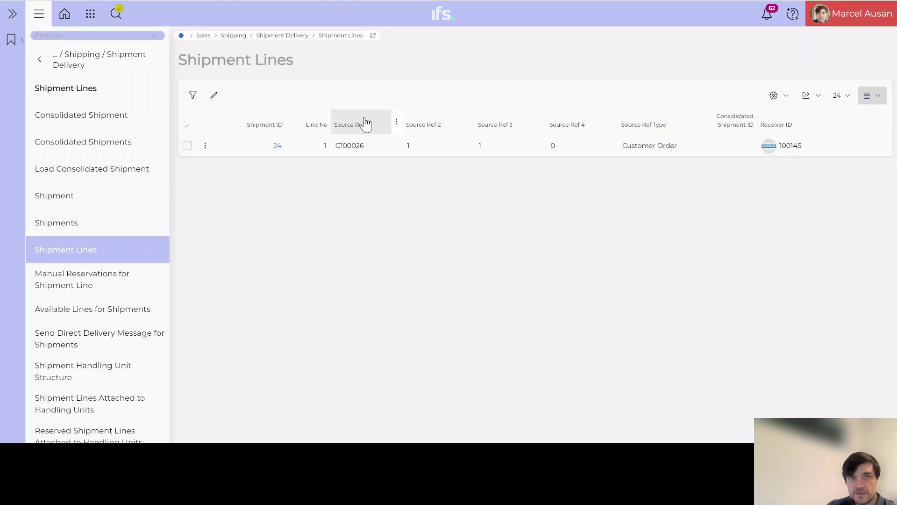
left_click(277, 147)
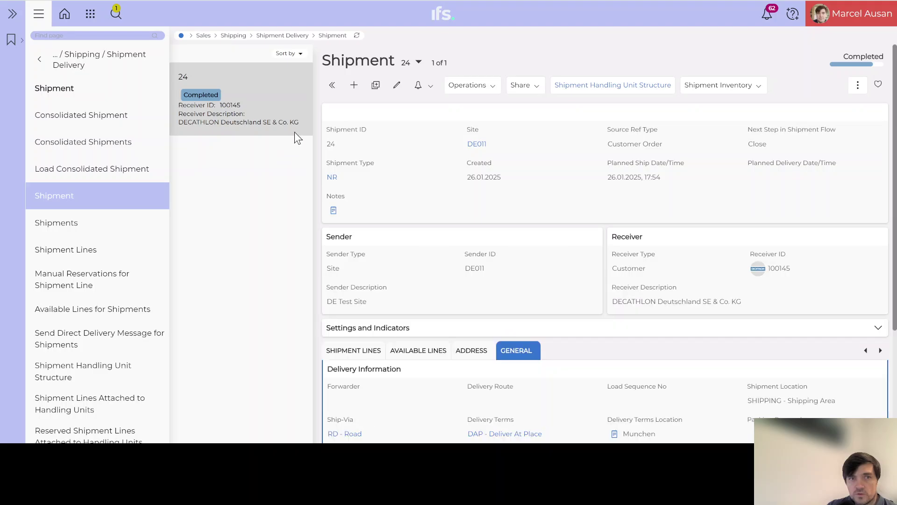
left_click(495, 90)
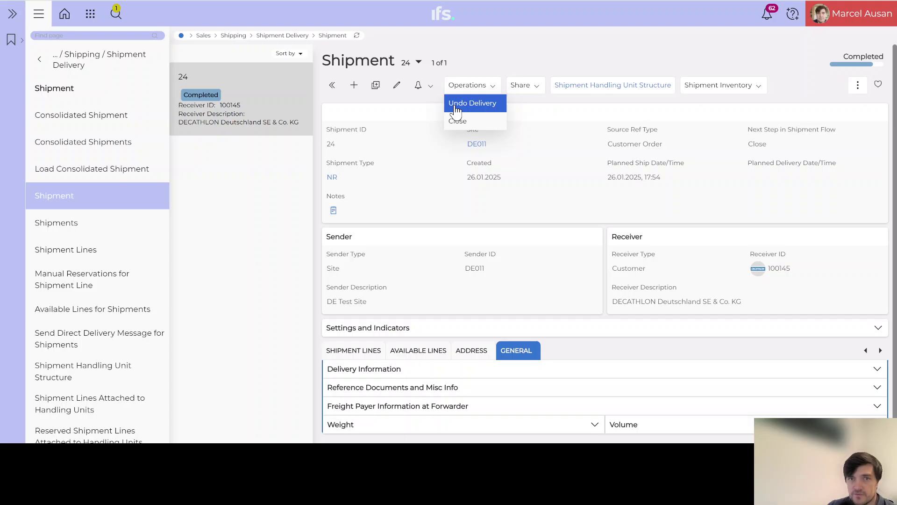
left_click(483, 104)
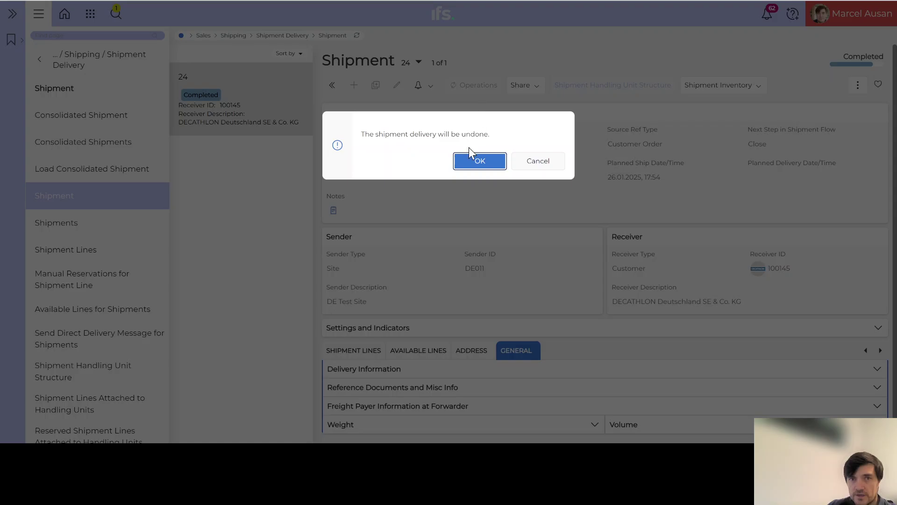
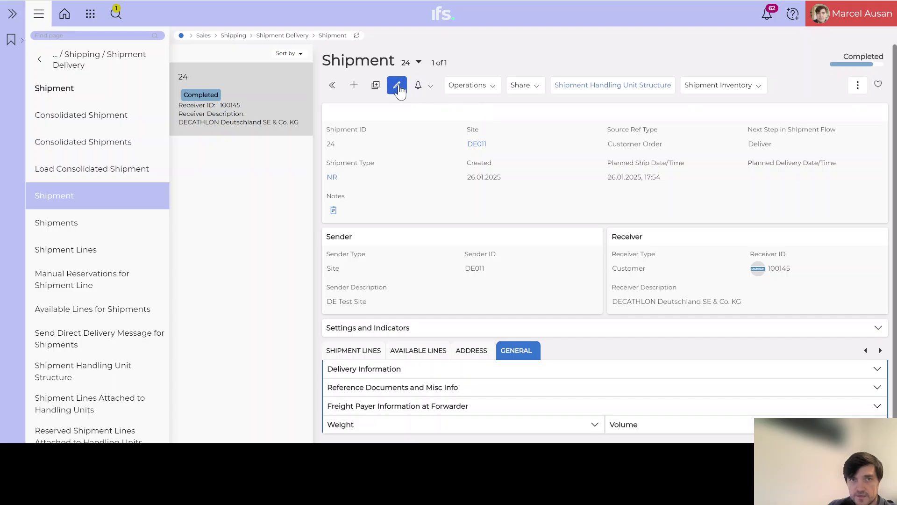
Edit the shipment and change its delivery terms to DDP - Delivery Duty Paid in the general delivery information
left_click(396, 87)
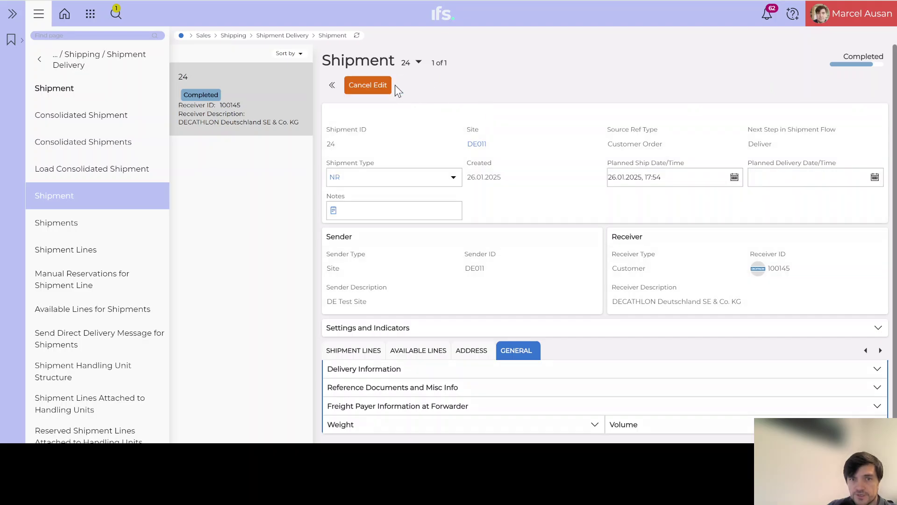
left_click(403, 374)
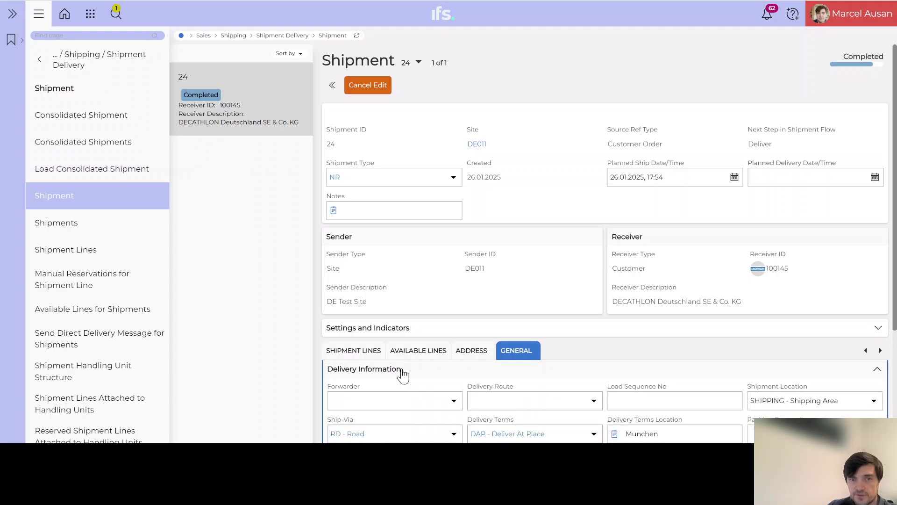
scroll(400, 372, "down", 3)
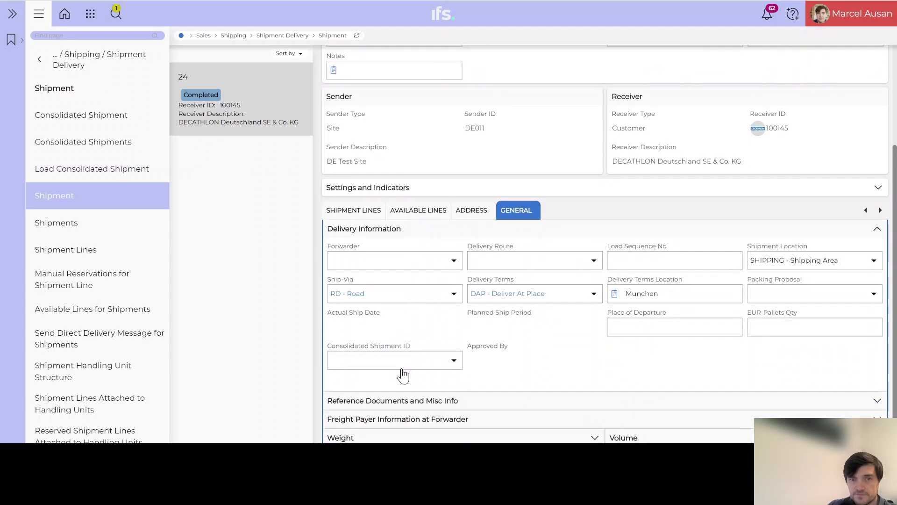
left_click(593, 294)
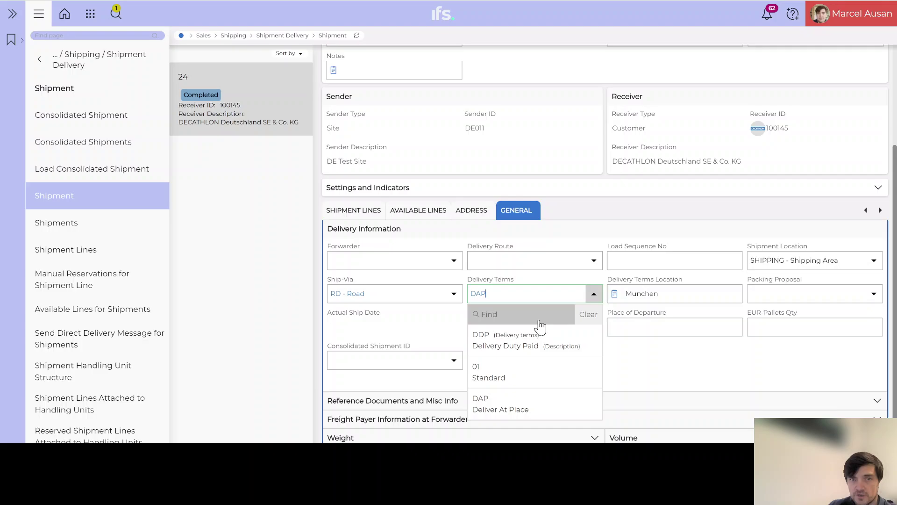
left_click(496, 343)
Clear the delivery terms location and save the shipment, accepting that connected source lines are not updated automatically
left_click_drag(677, 293, 616, 296)
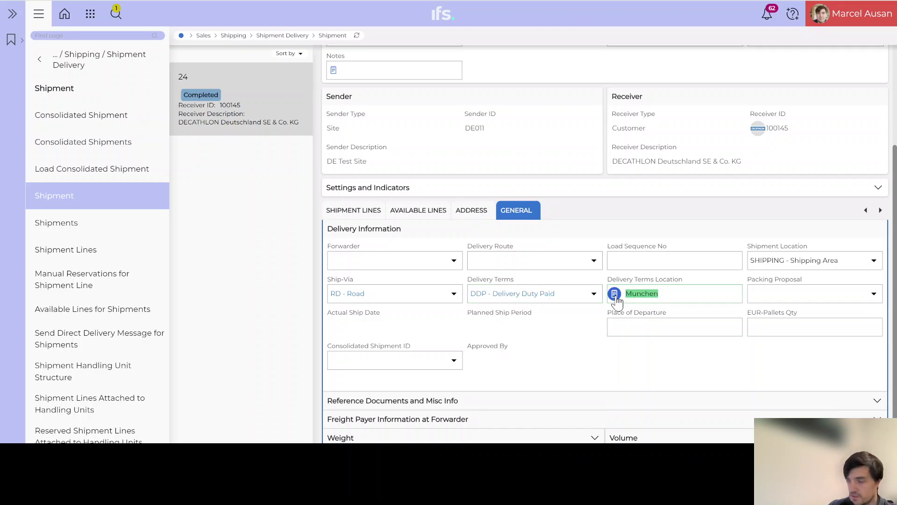
key("BackSpace")
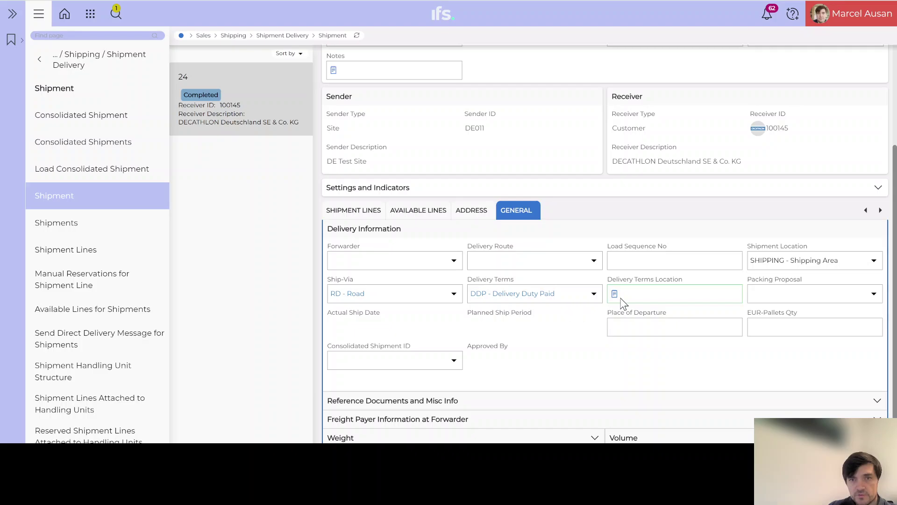
scroll(592, 327, "up", 3)
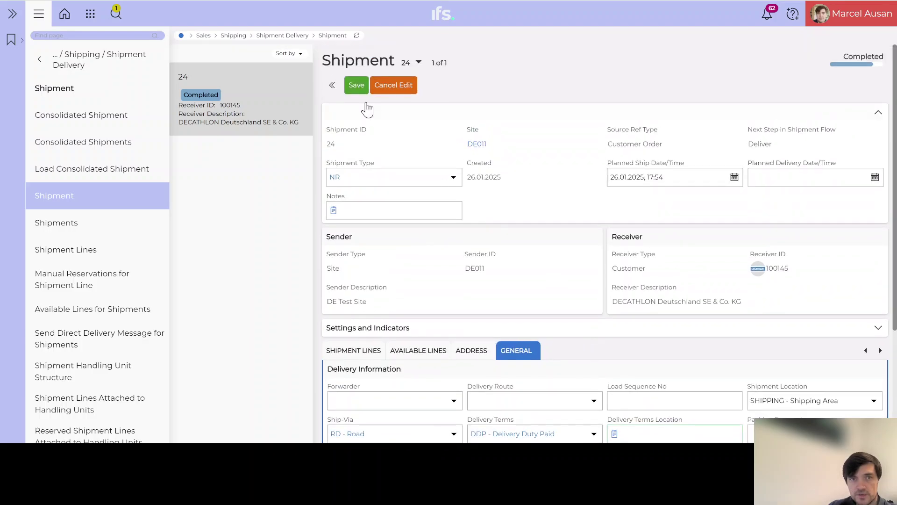
left_click(354, 85)
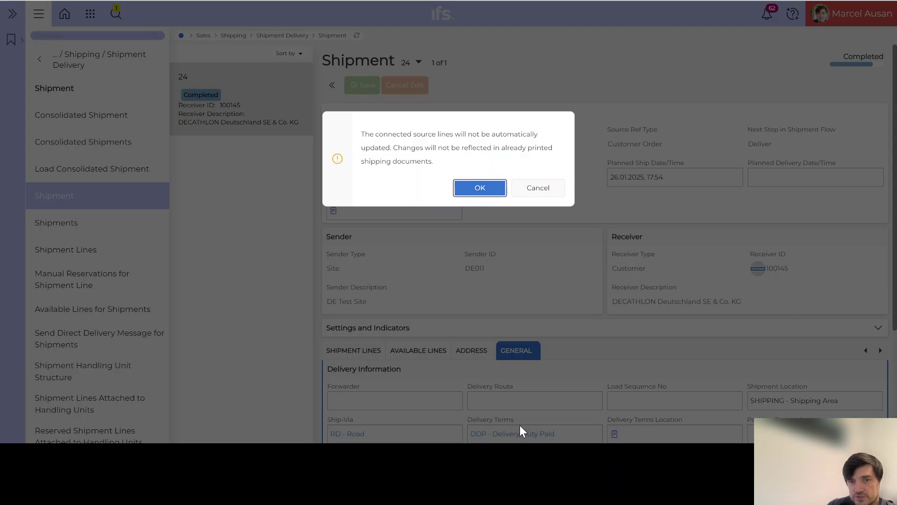
left_click(479, 188)
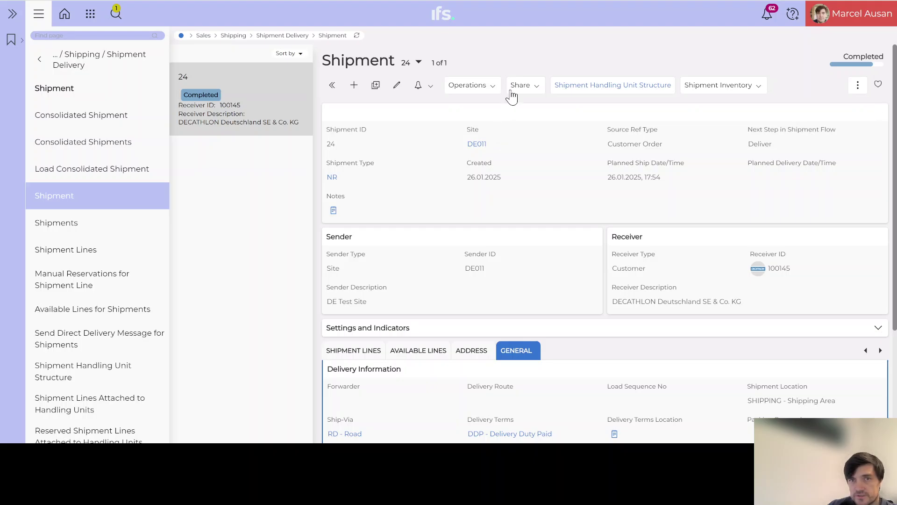
Print the shipment delivery note, previewing it to check the terms of delivery before accepting the report output
left_click(536, 87)
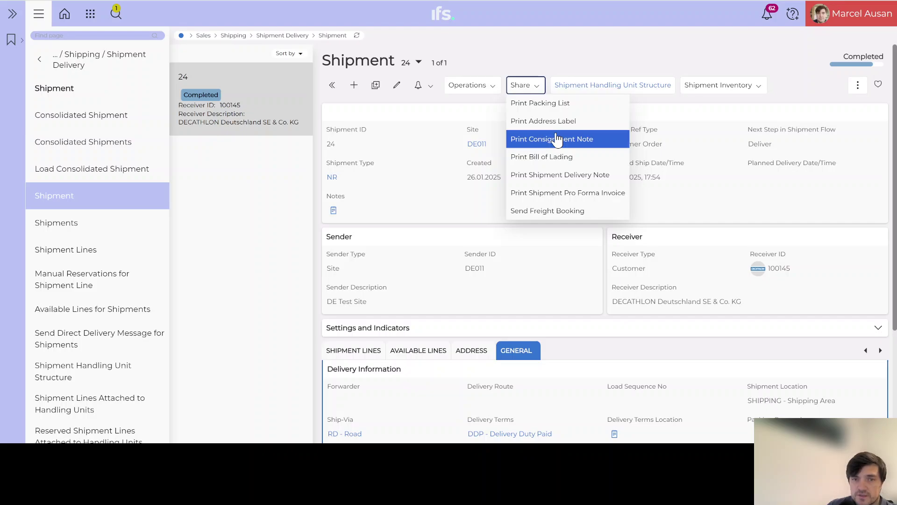
left_click(548, 175)
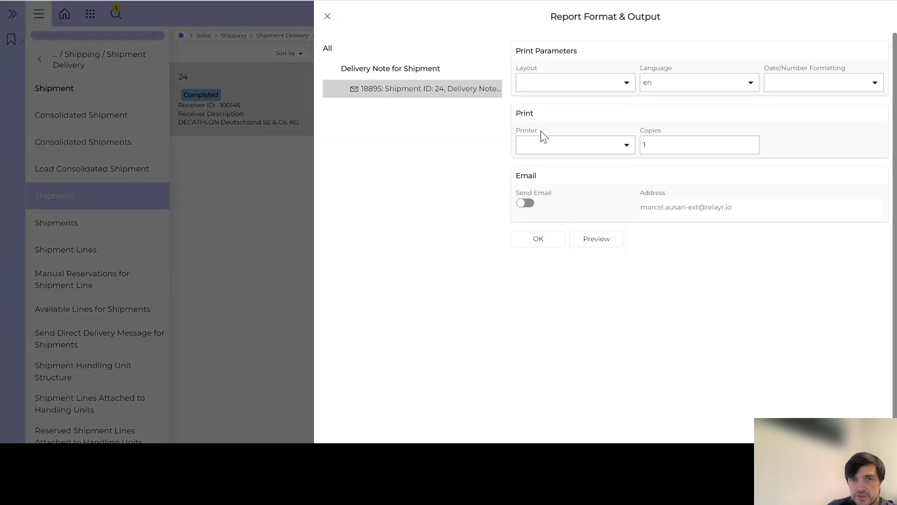
left_click(597, 240)
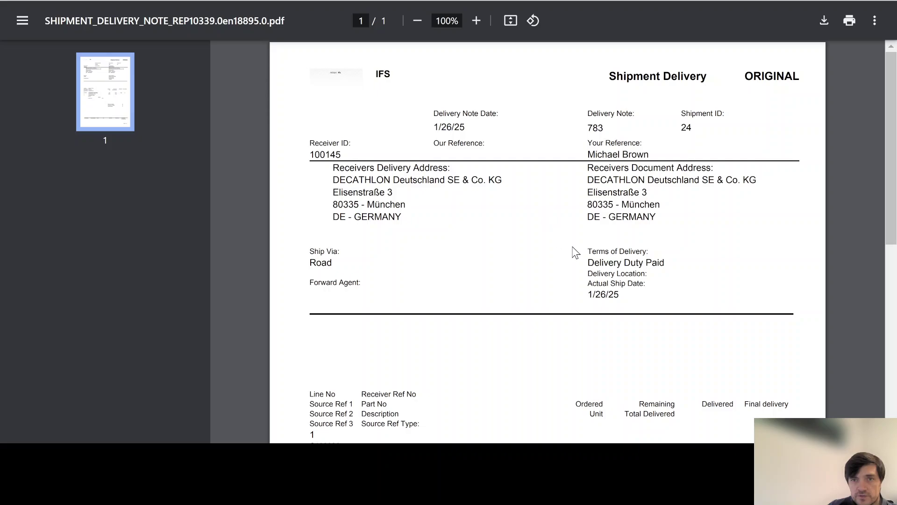
scroll(580, 257, "down", 2)
left_click_drag(587, 192, 668, 191)
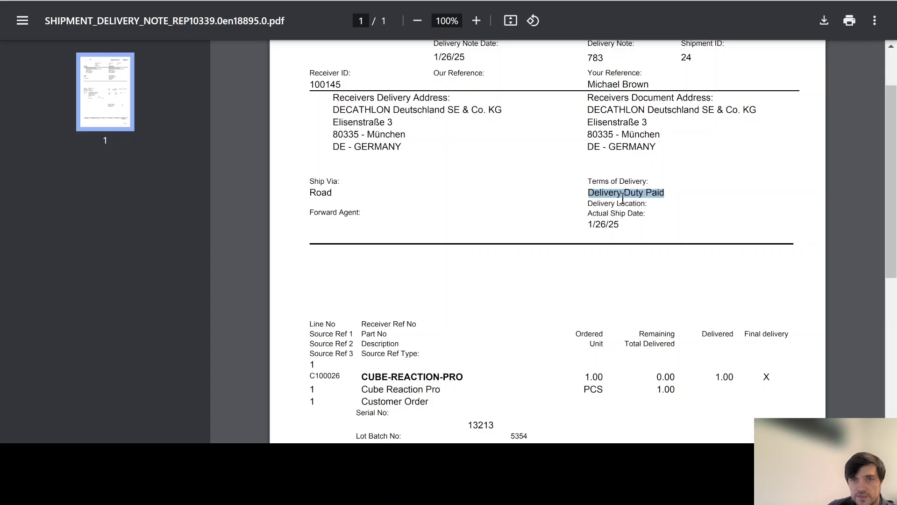
scroll(532, 231, "up", 3)
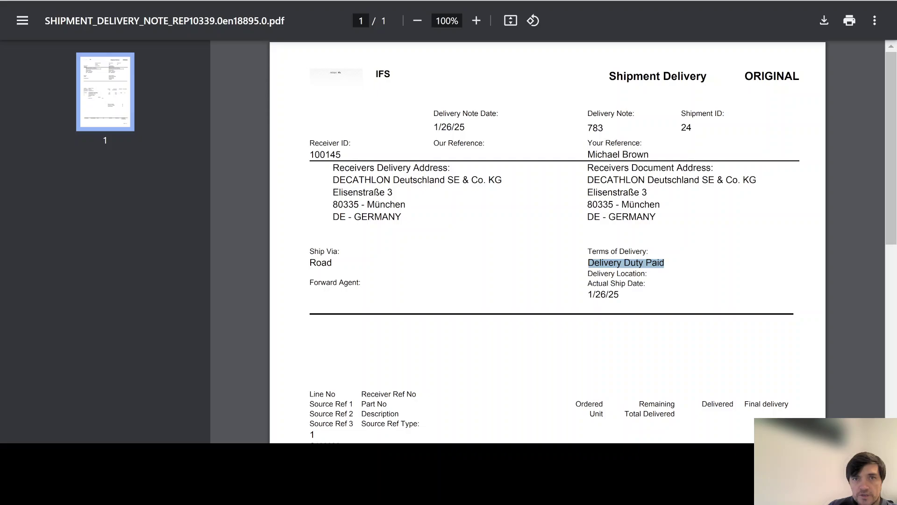
key("ctrl+w")
left_click(541, 240)
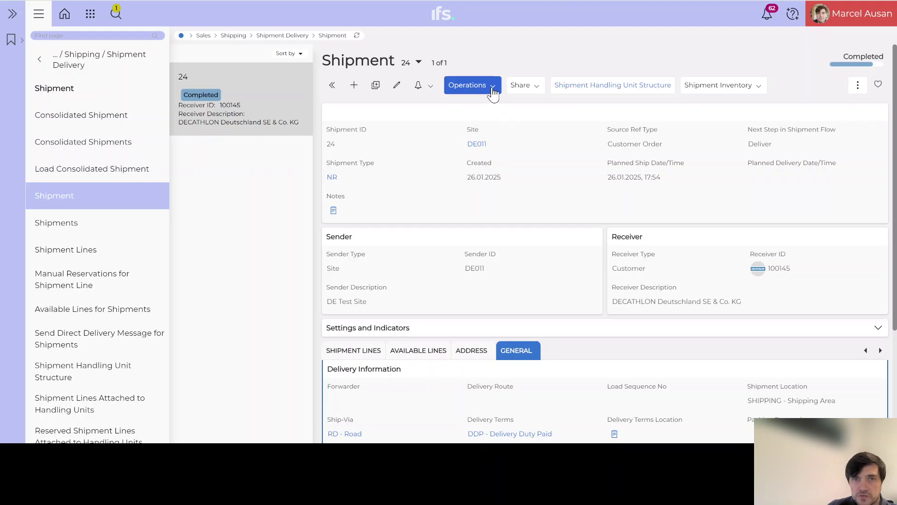
Deliver the shipment with its connected source lines and close the shipment
left_click(493, 91)
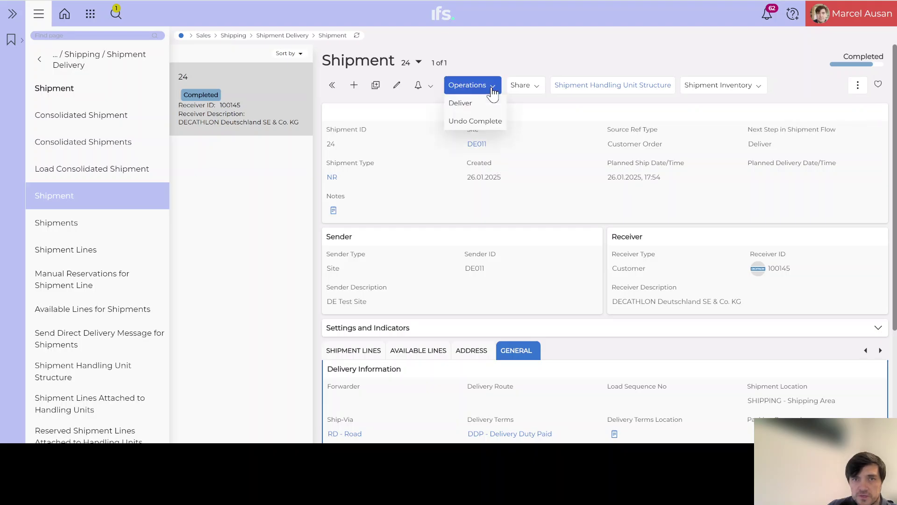
left_click(462, 105)
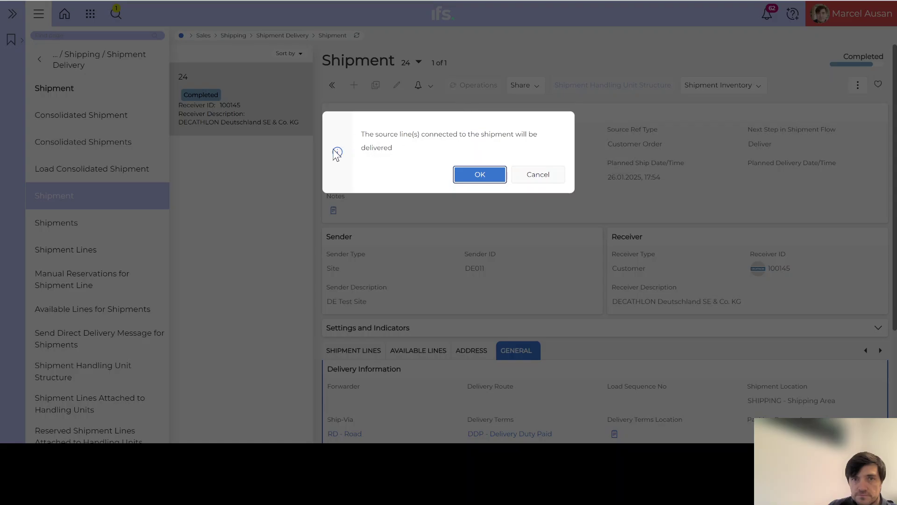
left_click(480, 178)
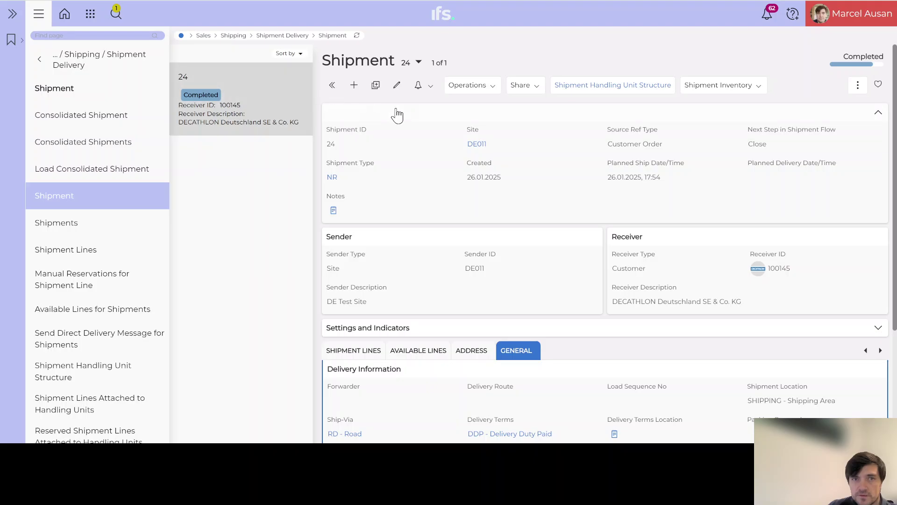
left_click(489, 91)
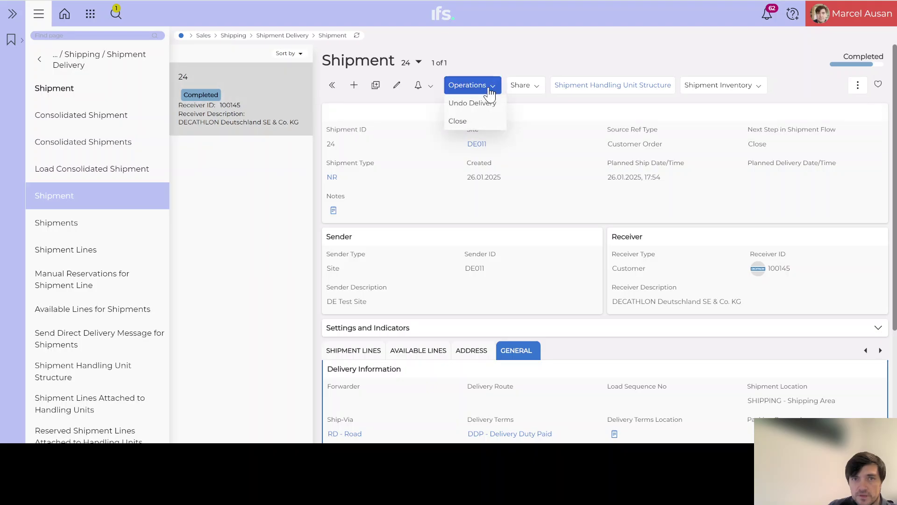
left_click(458, 121)
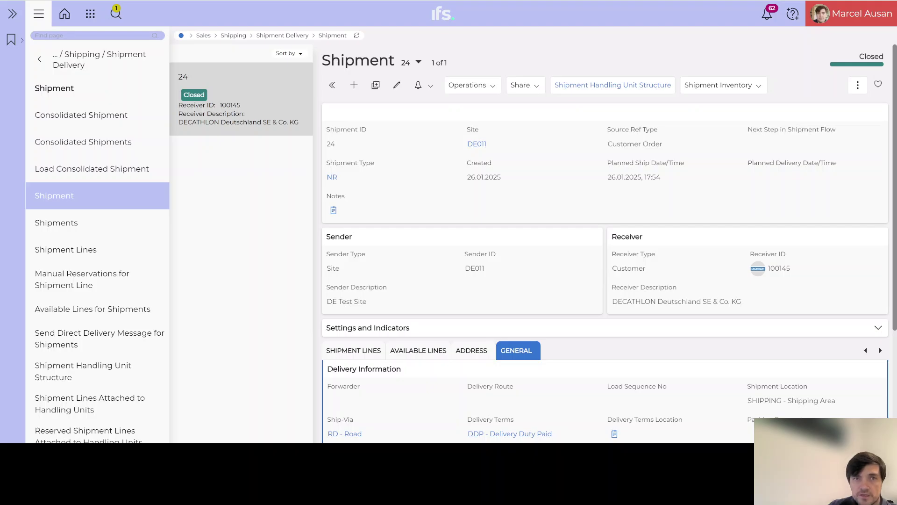
Return to the customer order, search the pages for "inv tr his" and open Inventory Transactions History
left_click(65, 249)
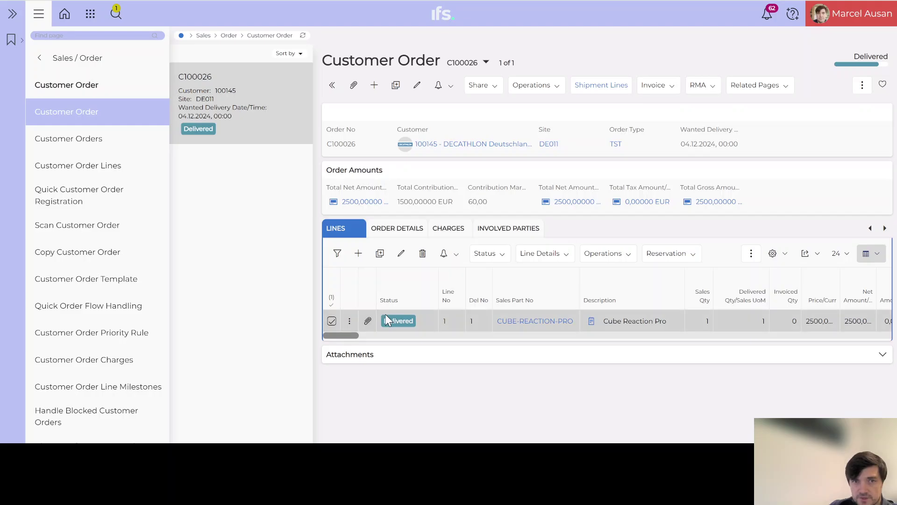
left_click(105, 35)
type("inv tr")
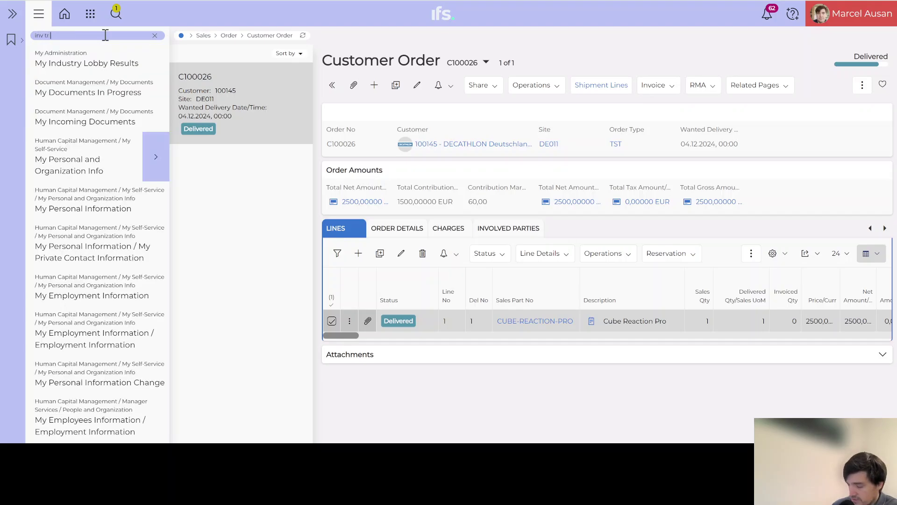
type(" hos")
key("BackSpace")
key("BackSpace")
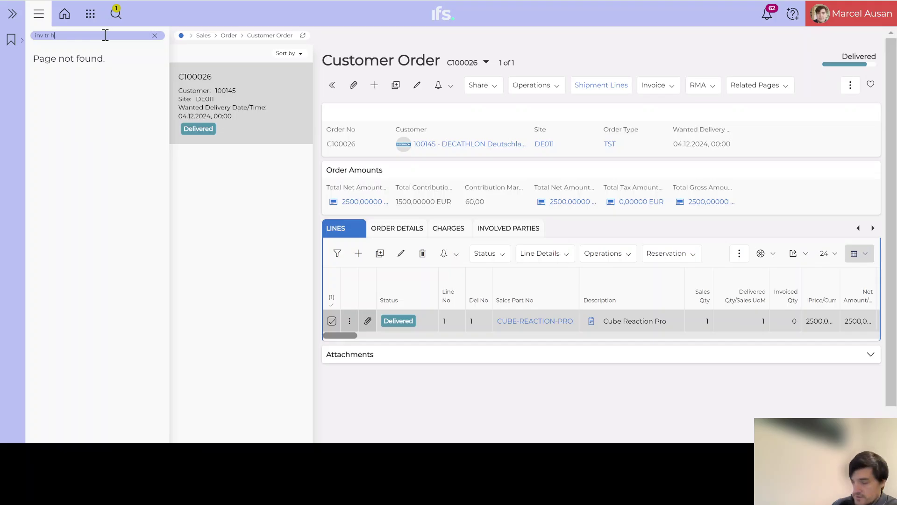
type("is")
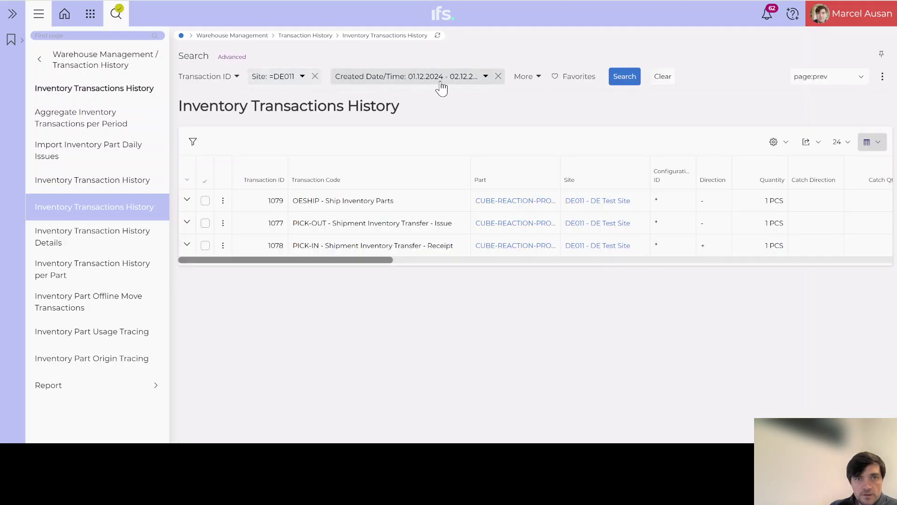
Remove the created date/time filter and look through the available search fields and table columns for the order reference
left_click(498, 76)
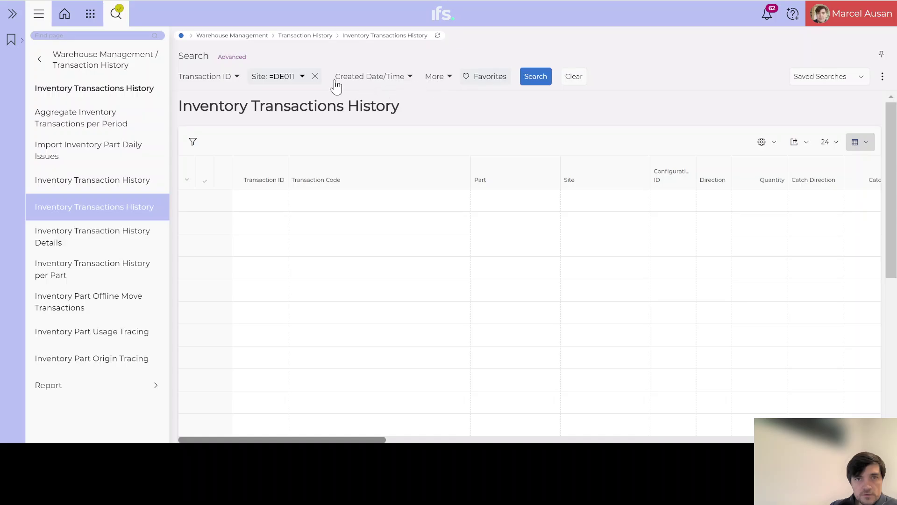
left_click(447, 78)
type("so")
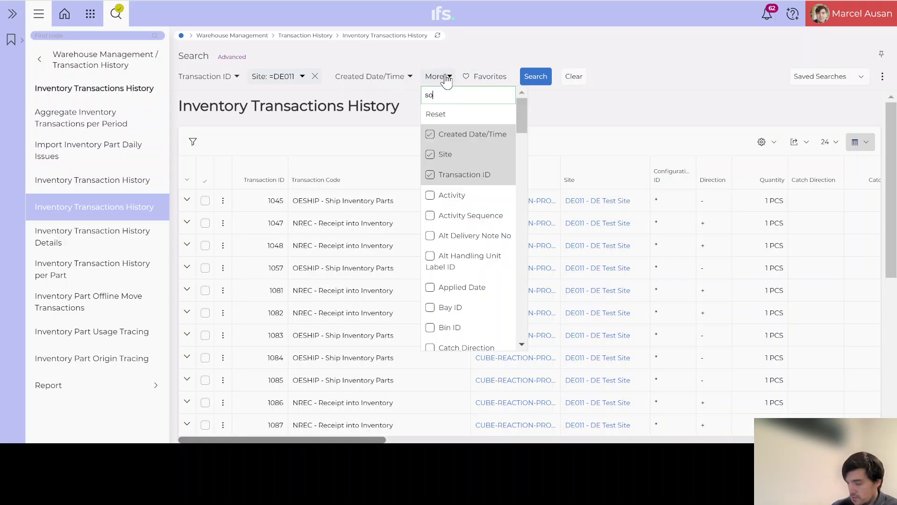
type("u")
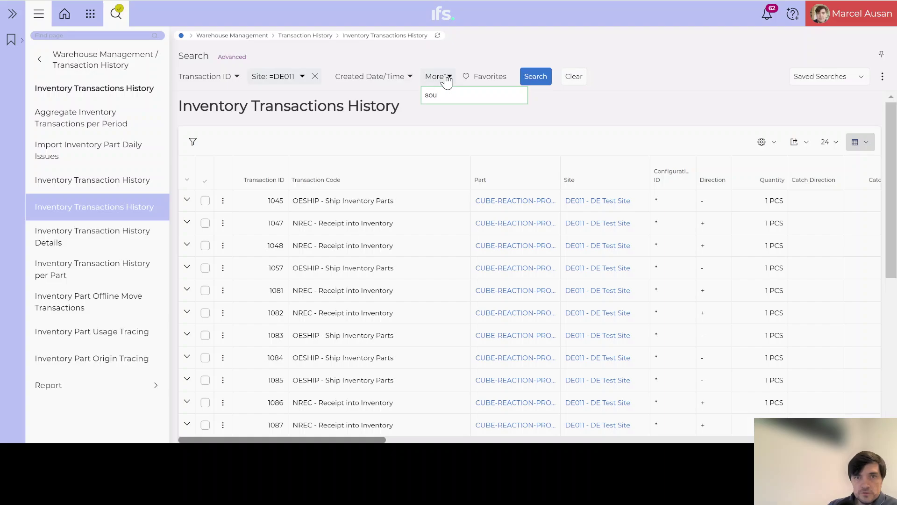
key("BackSpace")
key("BackSpace")
key("BackSpace")
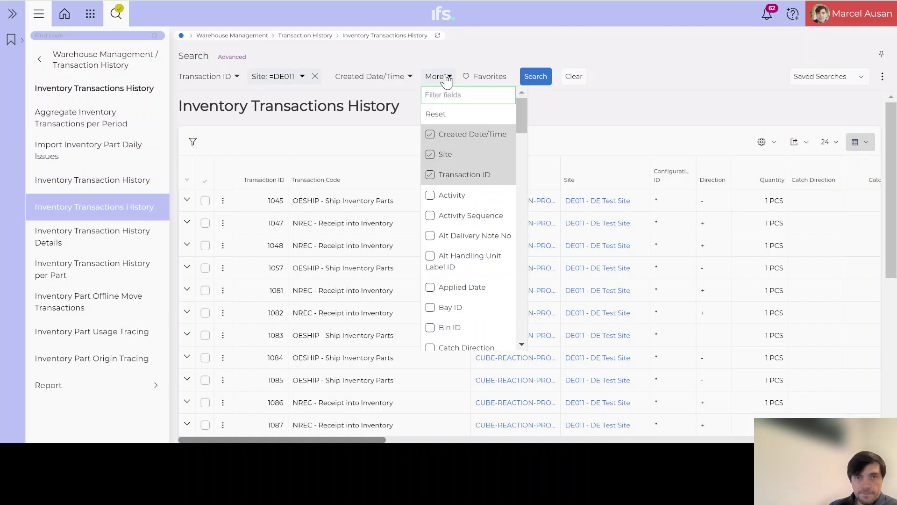
scroll(456, 176, "down", 7)
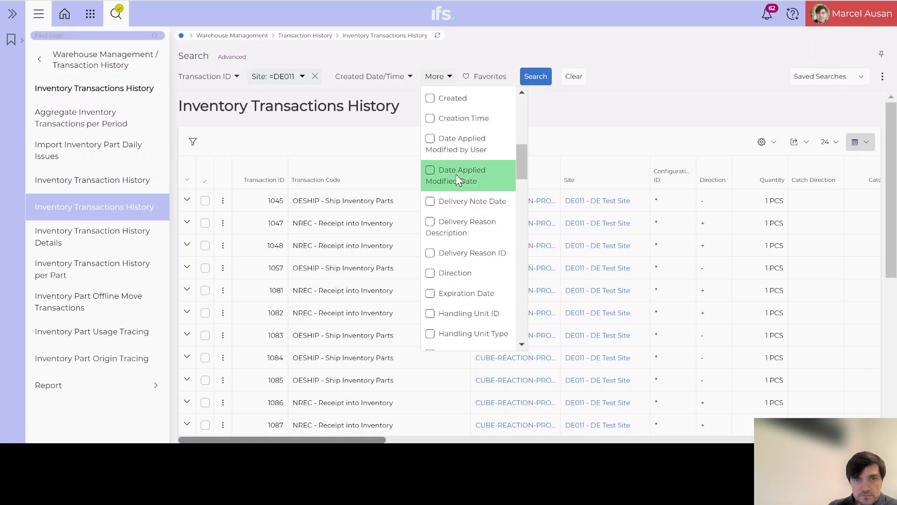
scroll(456, 179, "down", 8)
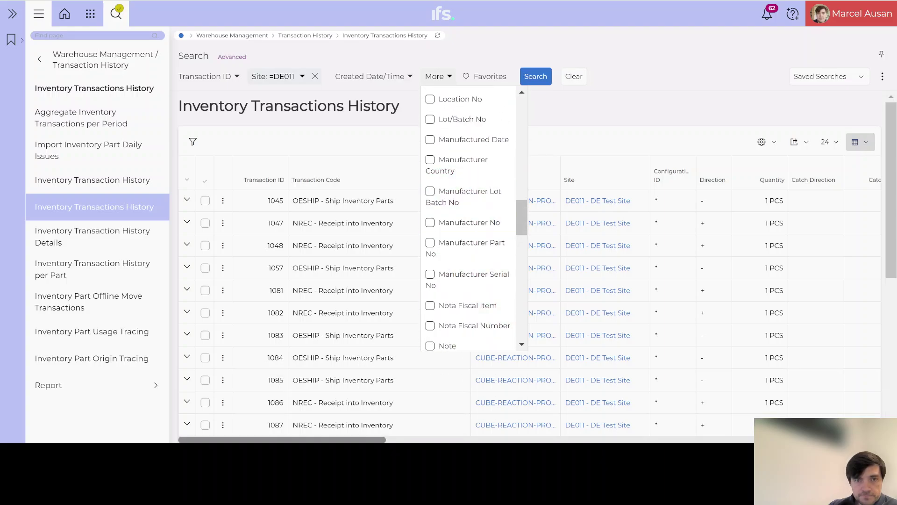
left_click_drag(338, 440, 542, 435)
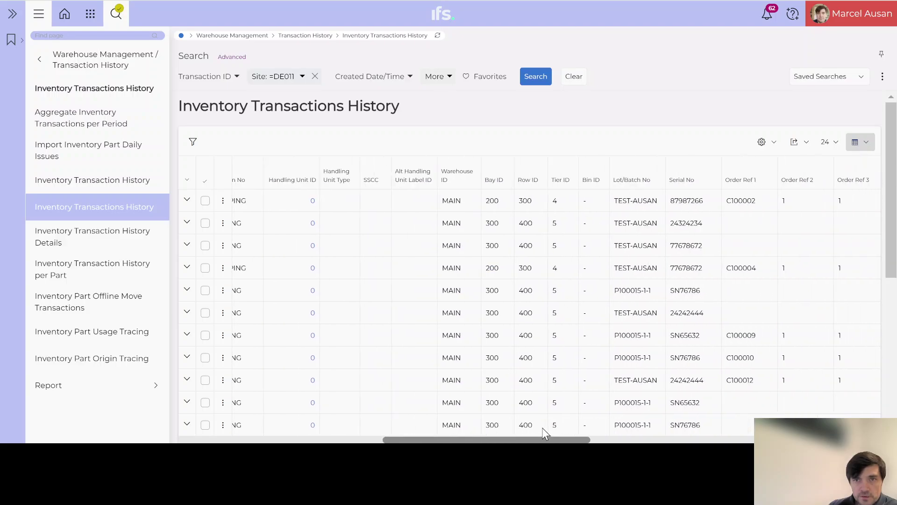
Add the Order Ref 1 search field and filter the inventory transactions by the customer order's number
left_click(430, 79)
type("ore")
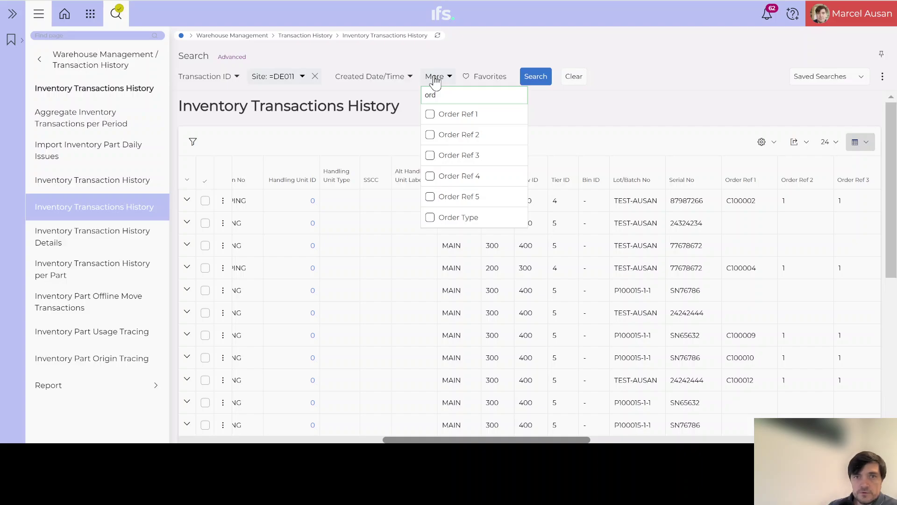
type("d")
left_click(430, 123)
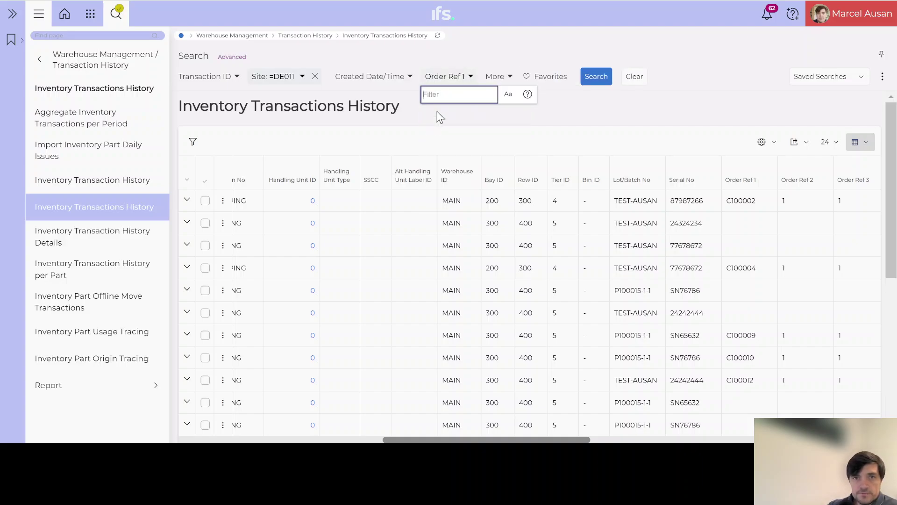
type("C100026")
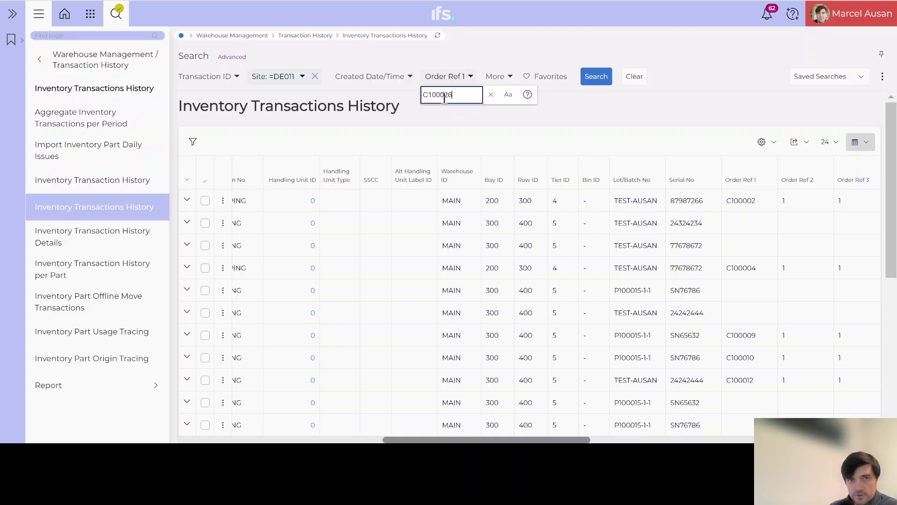
key("Return")
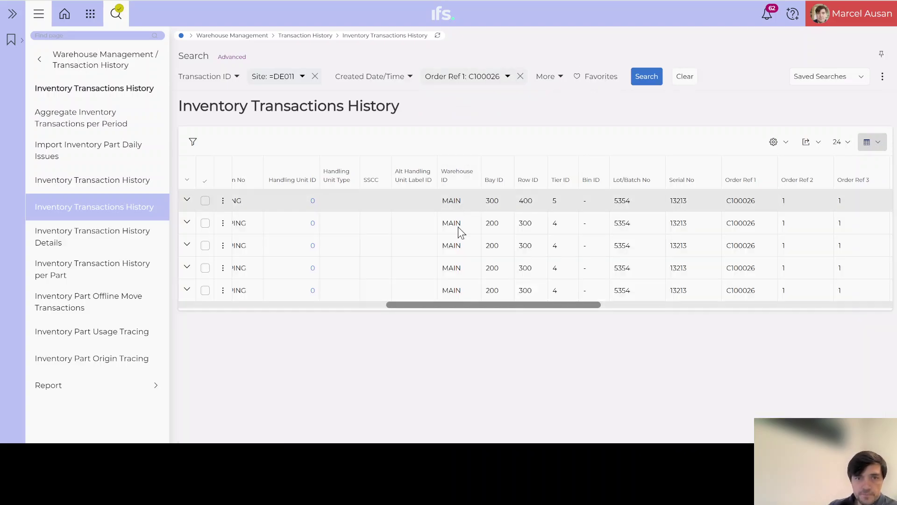
Sort the inventory transactions by Transaction ID in descending order and mark the PICK-OUT, PICK-IN and first OESHIP transactions for review
scroll(472, 304, "left", 1)
left_click_drag(406, 306, 136, 324)
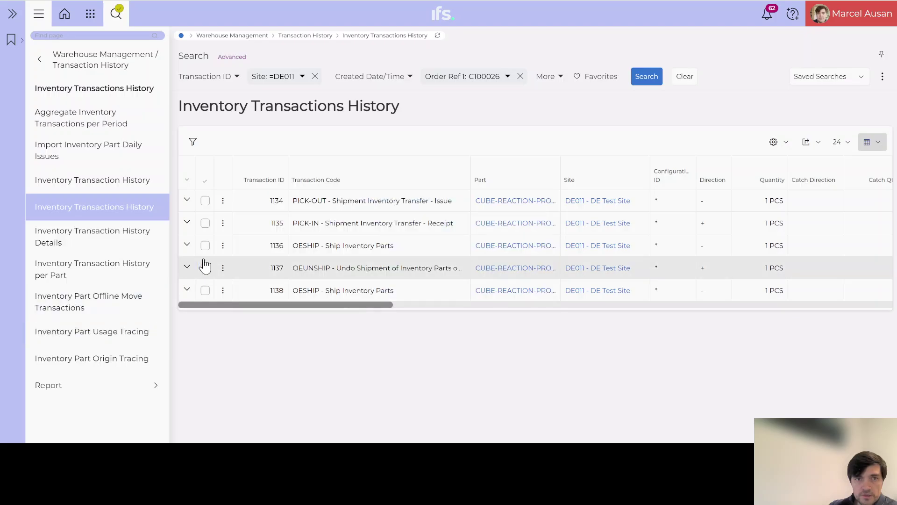
left_click(256, 177)
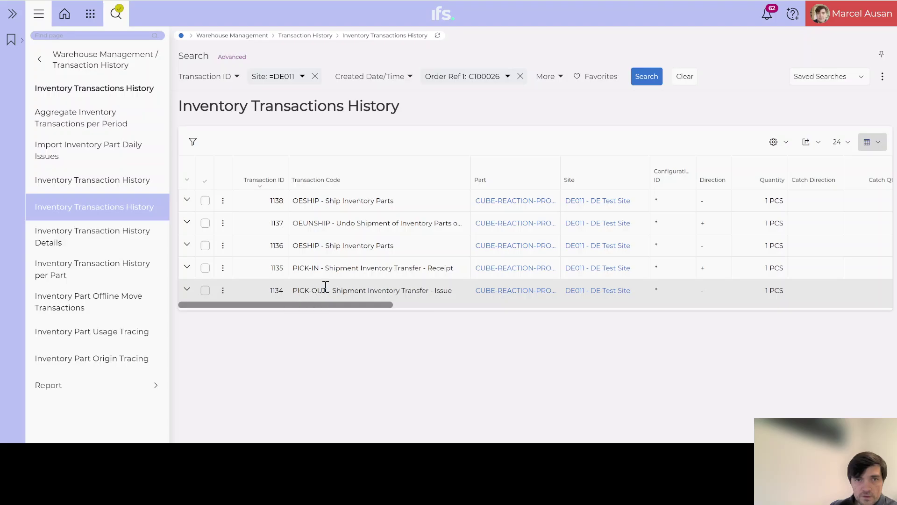
left_click(204, 247)
left_click(204, 270)
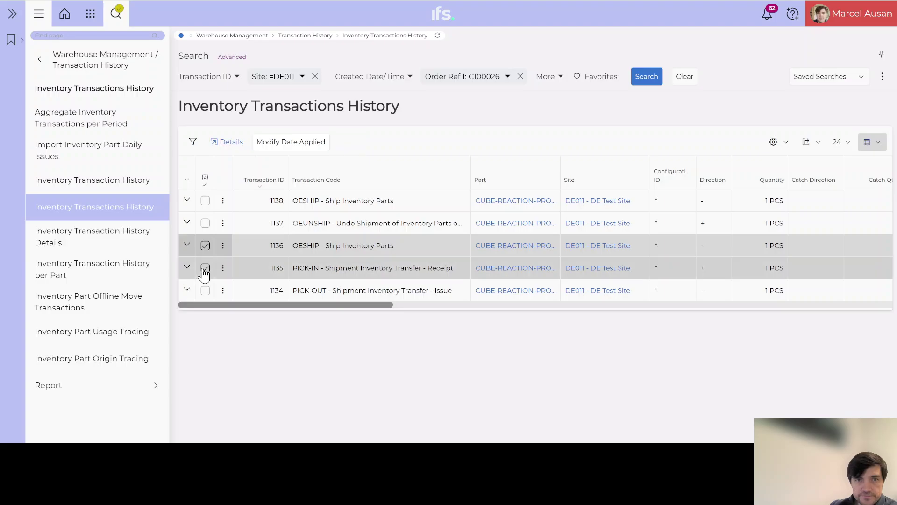
left_click(205, 291)
left_click_drag(242, 303, 203, 313)
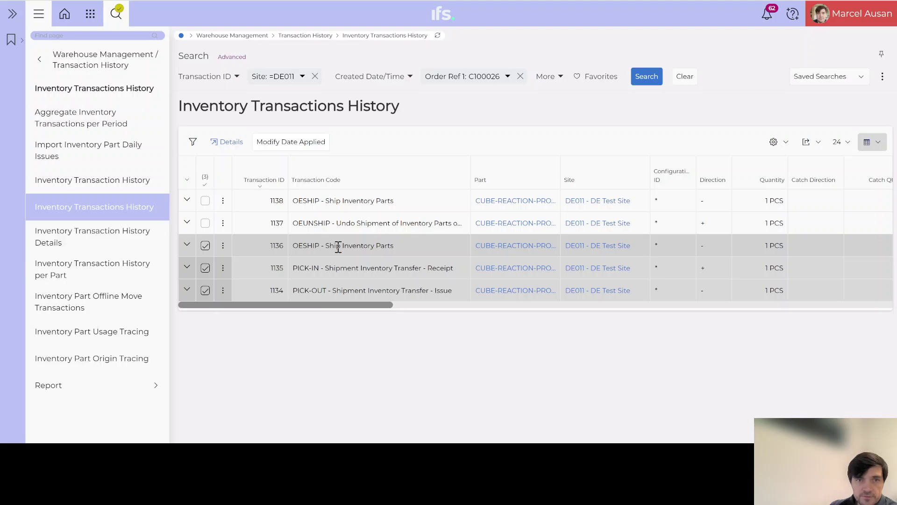
Clear the marked rows, mark the OEUNSHIP transaction and examine its direction, quantity and location
left_click(205, 247)
left_click(205, 268)
left_click(205, 290)
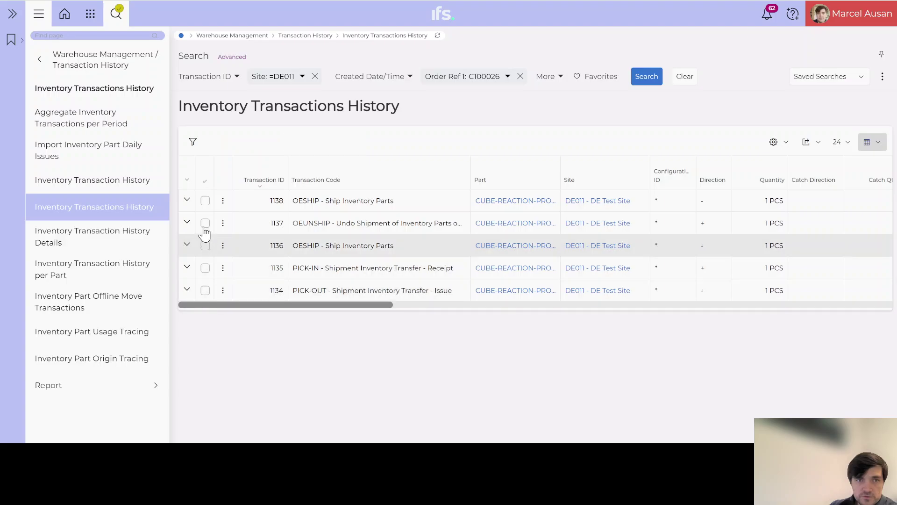
left_click(205, 223)
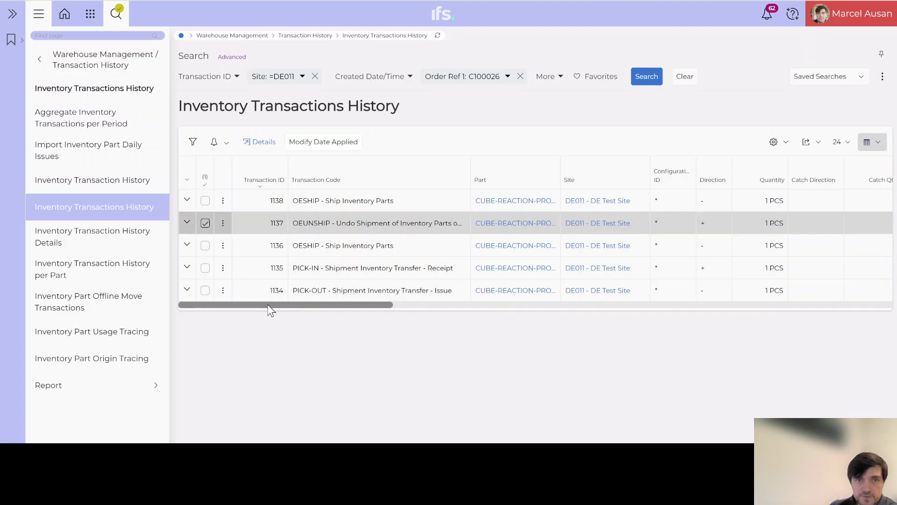
mouse_move(270, 305)
left_mouse_down()
mouse_move(298, 301)
mouse_move(287, 301)
left_mouse_up()
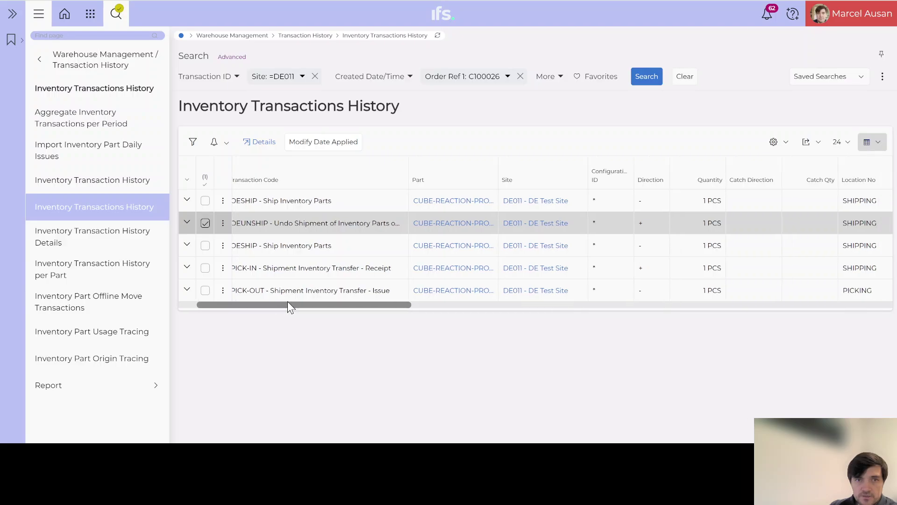
left_click_drag(346, 305, 391, 305)
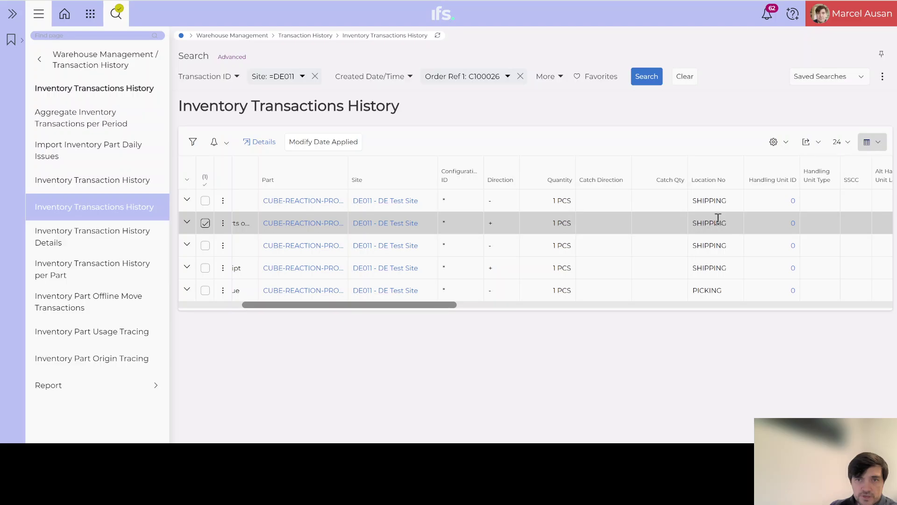
left_click_drag(445, 304, 351, 303)
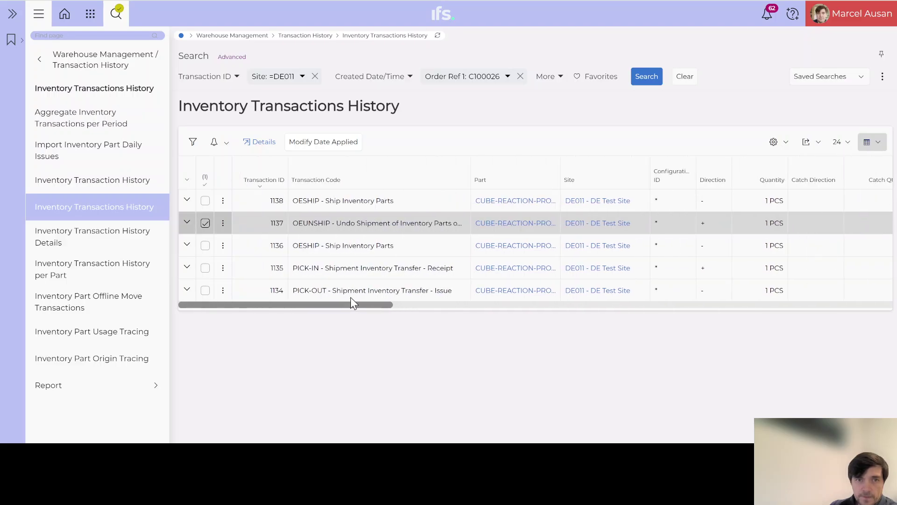
Mark only the newest OESHIP transaction and examine its direction, quantity and location
left_click(204, 223)
left_click(205, 200)
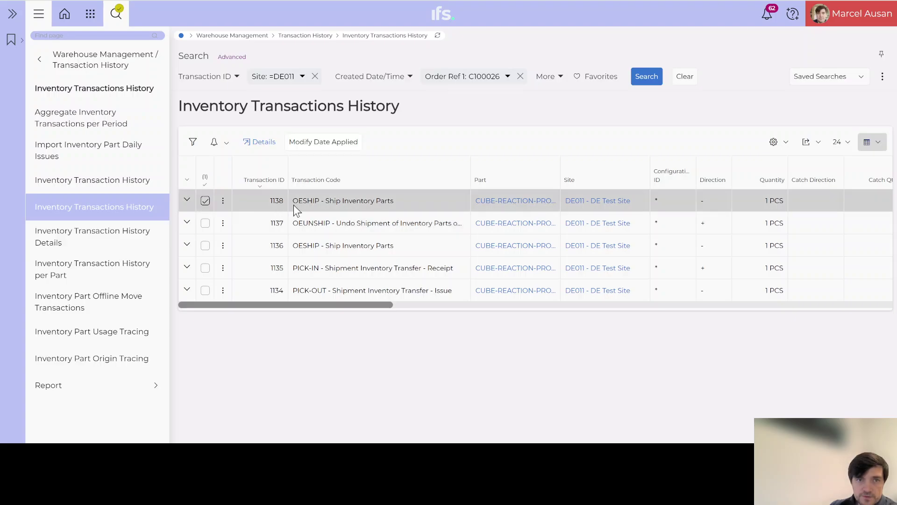
left_click_drag(311, 304, 371, 304)
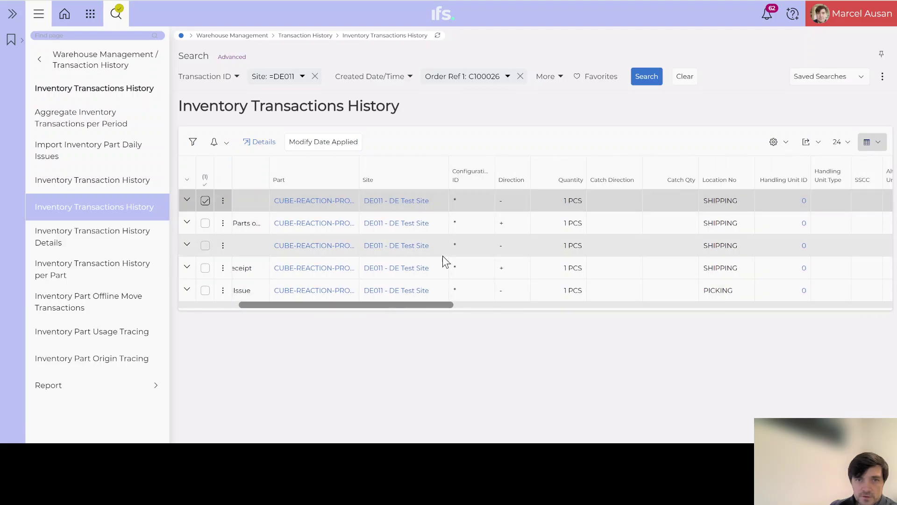
left_click_drag(431, 302, 439, 297)
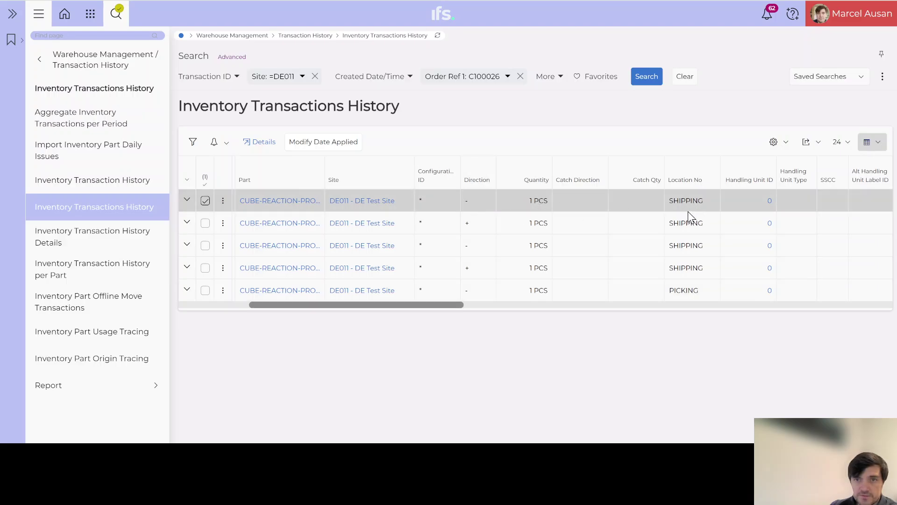
left_click_drag(438, 305, 280, 299)
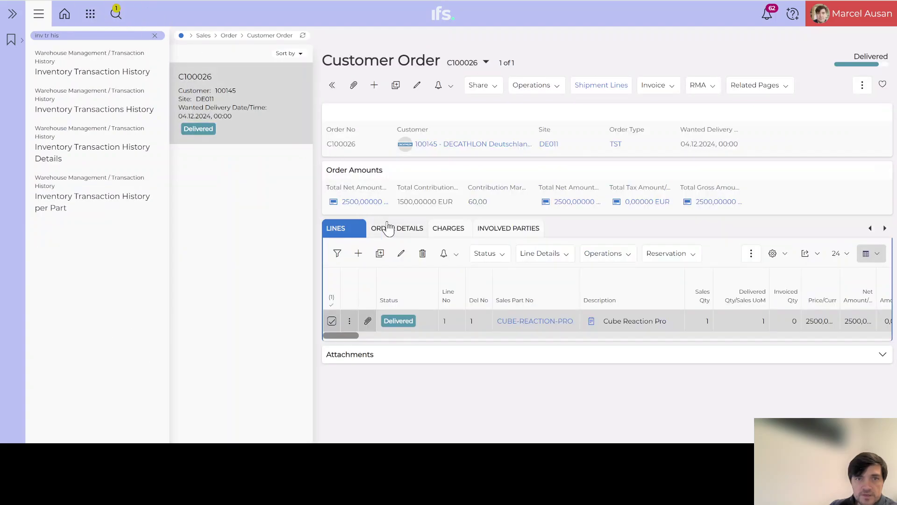
From the customer order, search the pages for "cre cu in", open Create Customer Invoices and create the invoice for the redelivered order
left_click_drag(73, 33, 34, 35)
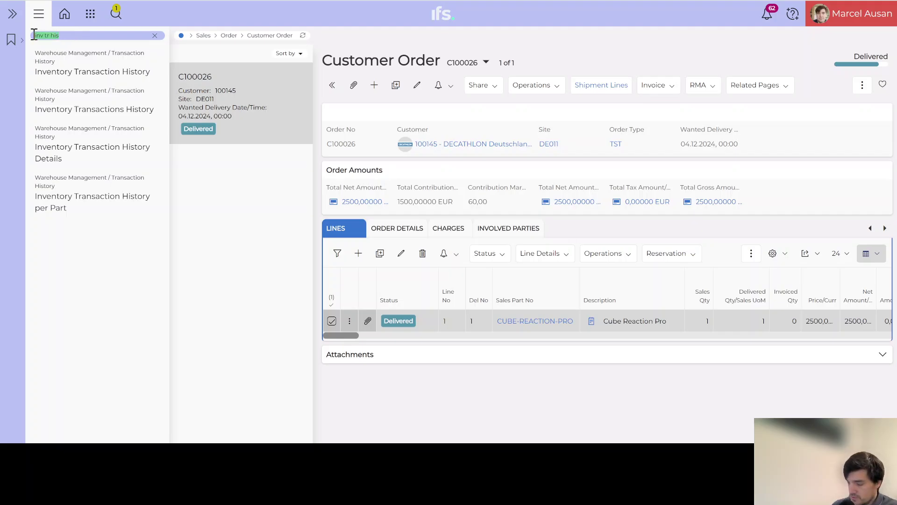
type("cre cu in")
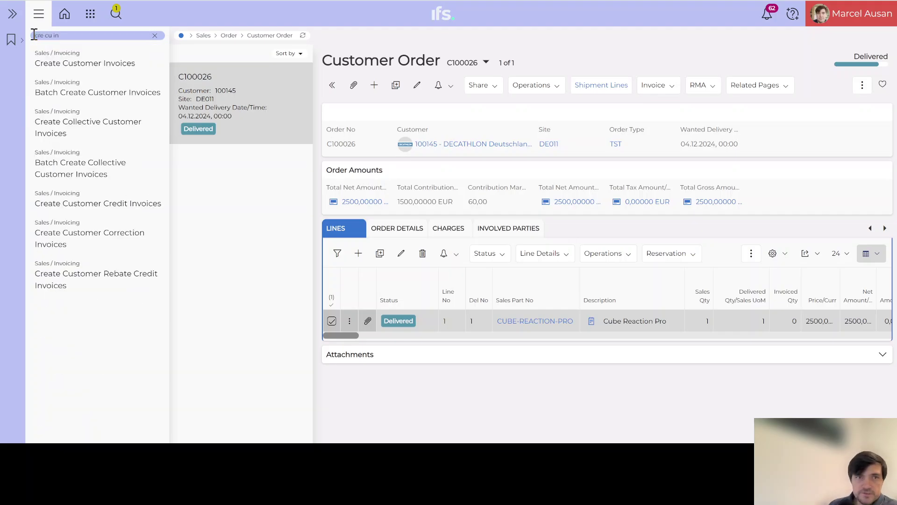
left_click(100, 68)
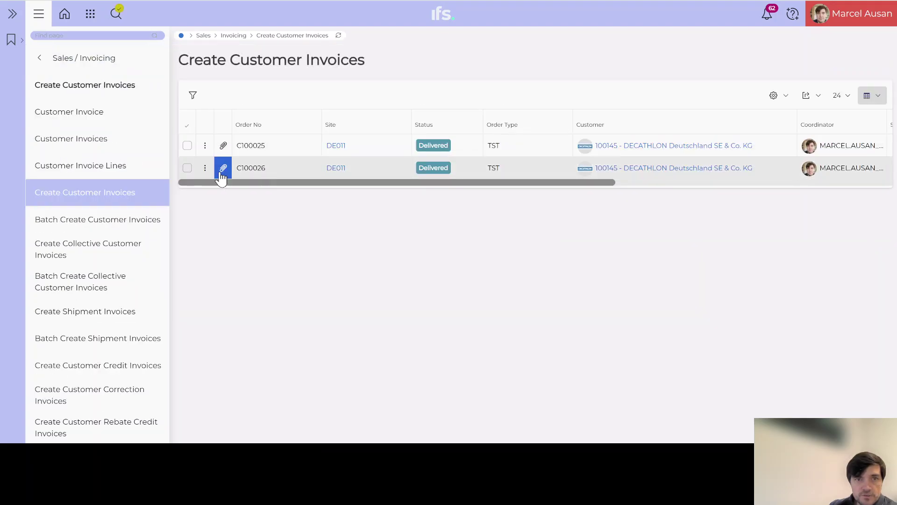
left_click(187, 168)
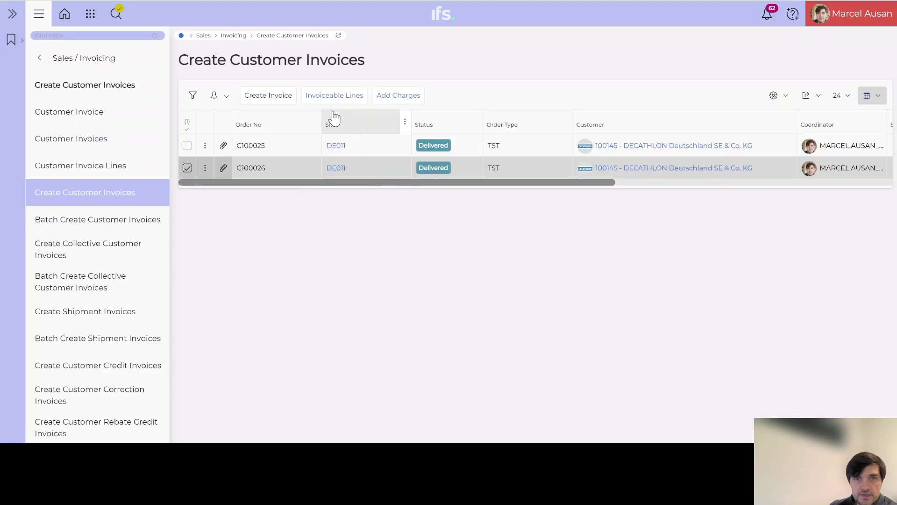
left_click(275, 97)
left_click(472, 161)
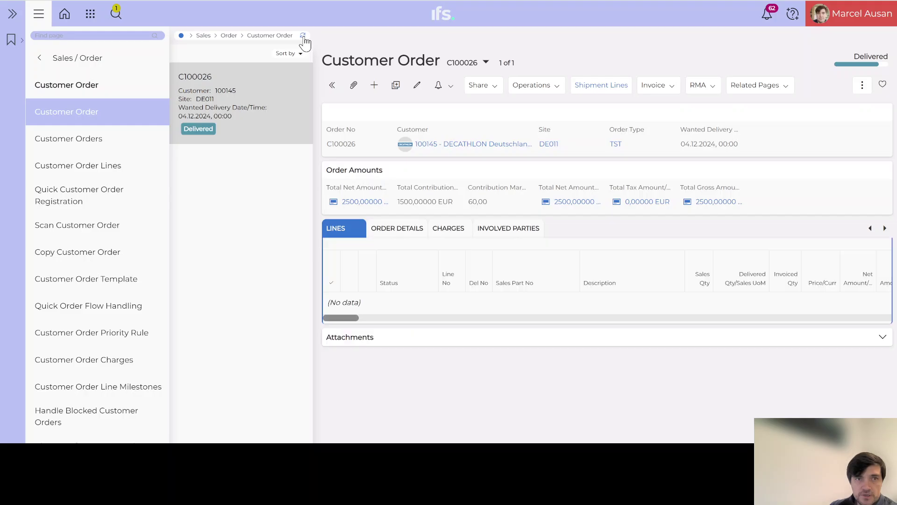
Refresh the customer order, show its invoice info and open the preliminary customer invoice
left_click(303, 35)
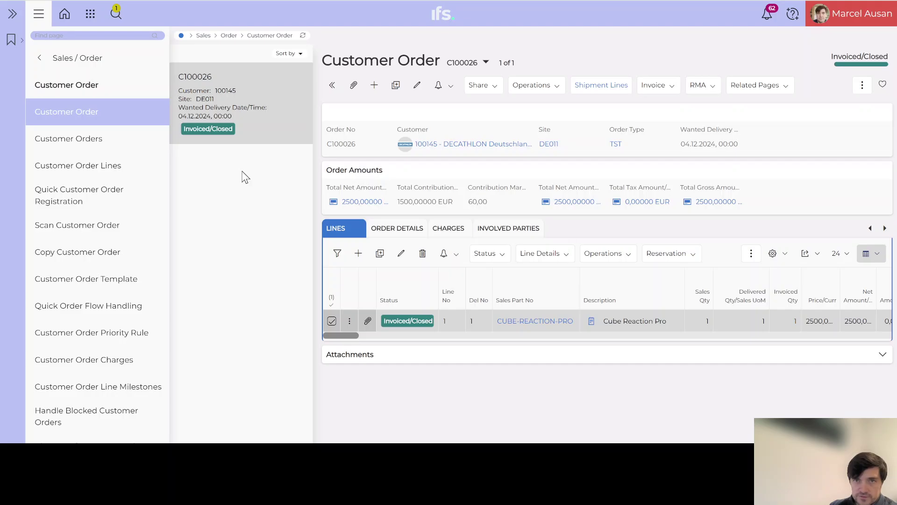
left_click(671, 87)
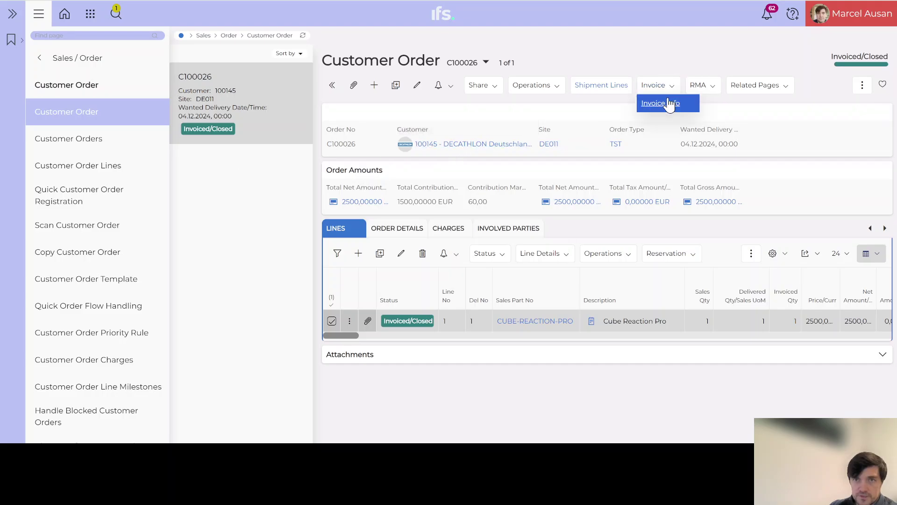
left_click(666, 103)
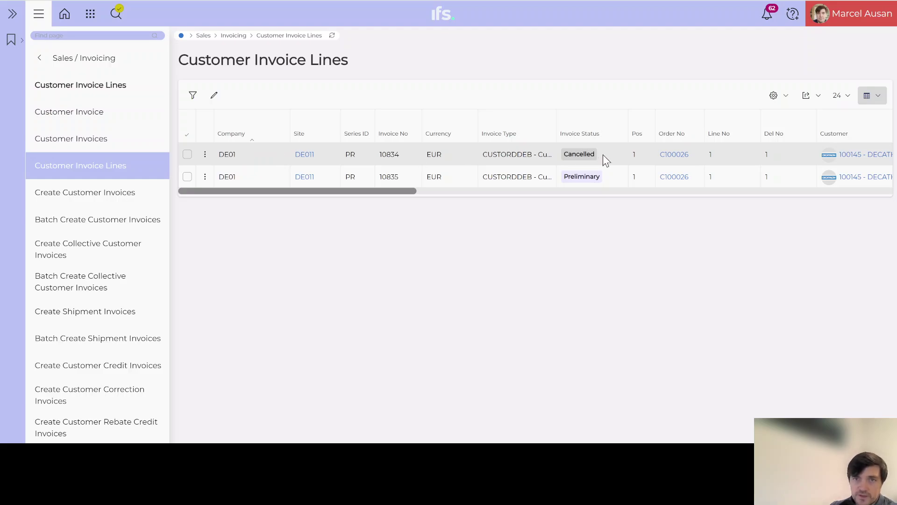
left_click(187, 178)
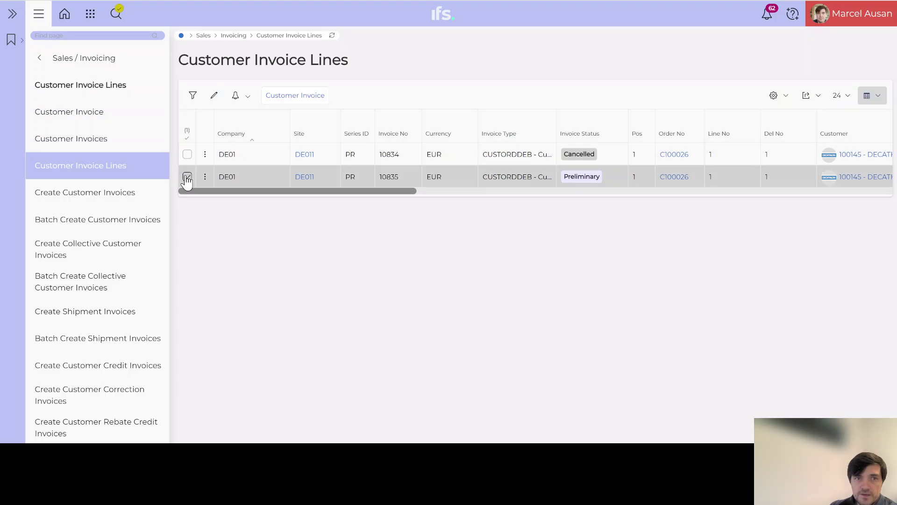
left_click(299, 99)
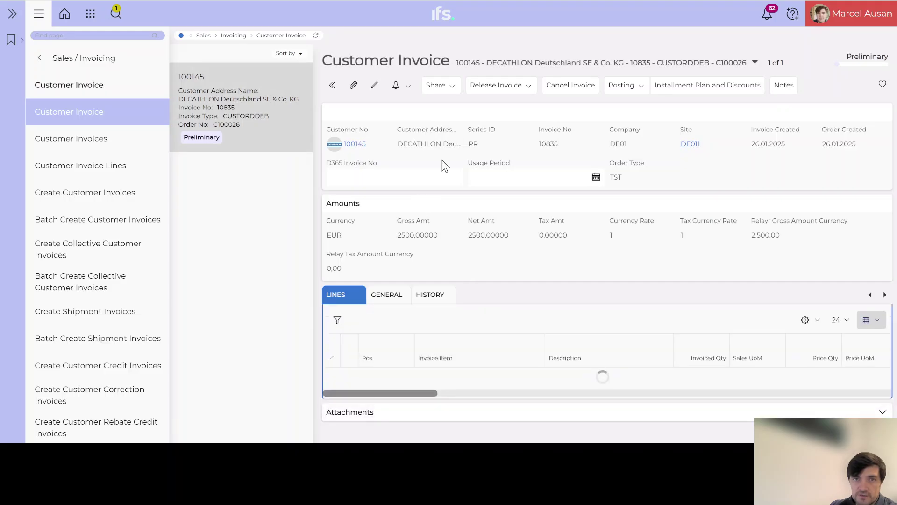
Release the preliminary customer invoice and accept the report output with No Printout and one copy
left_click(527, 96)
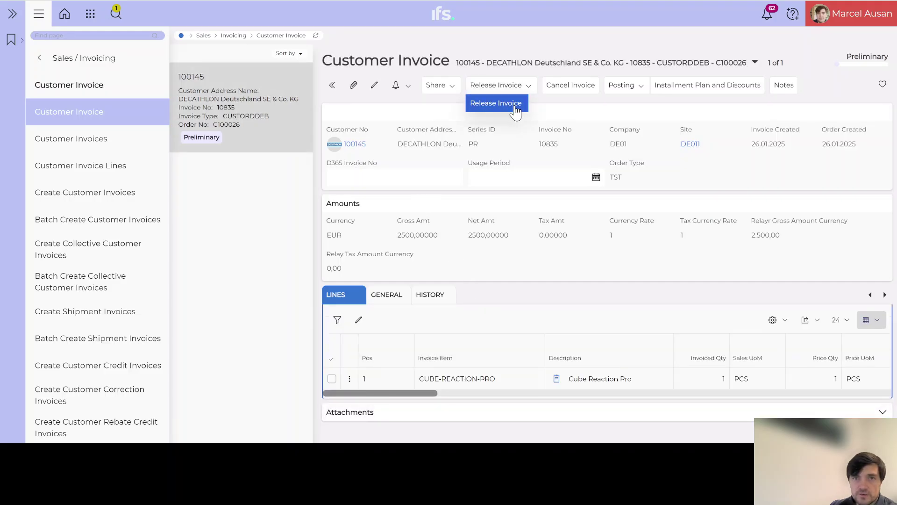
left_click(506, 104)
left_click(486, 162)
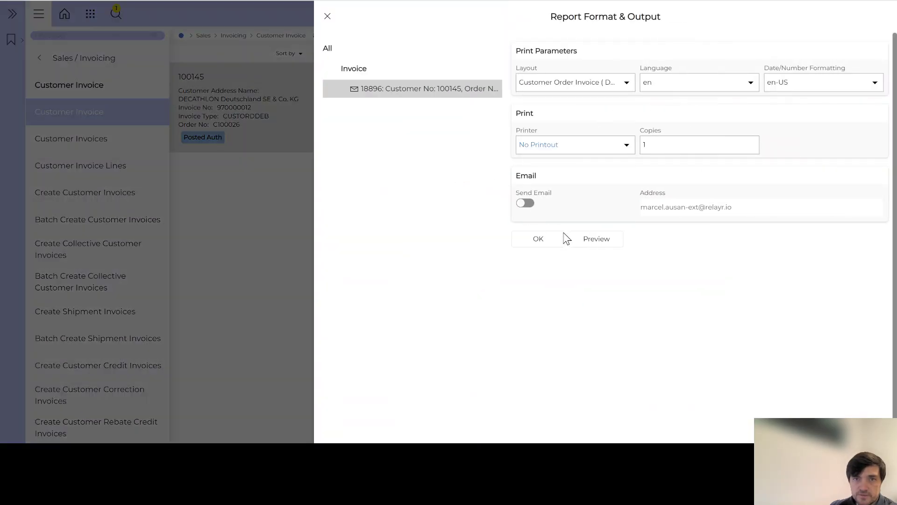
left_click(537, 239)
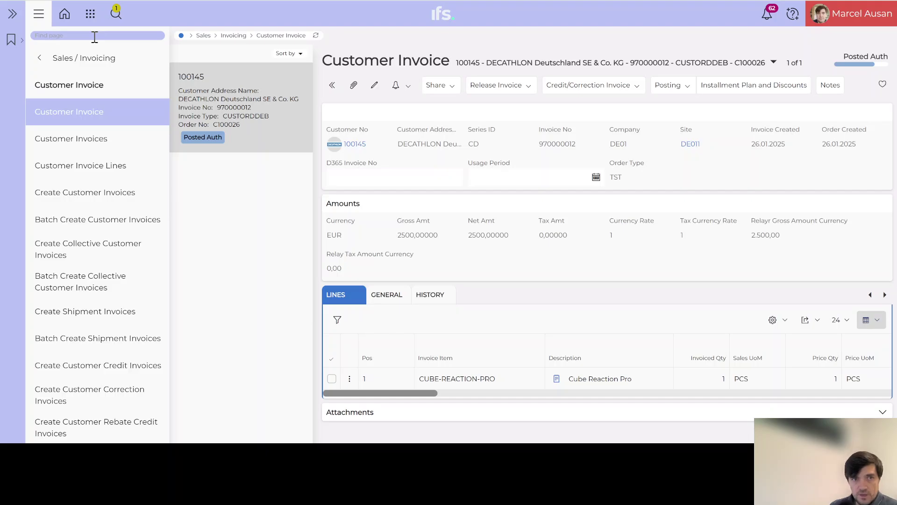
Search the pages for "undo cu" and open Undo Customer Order Delivery
type("und")
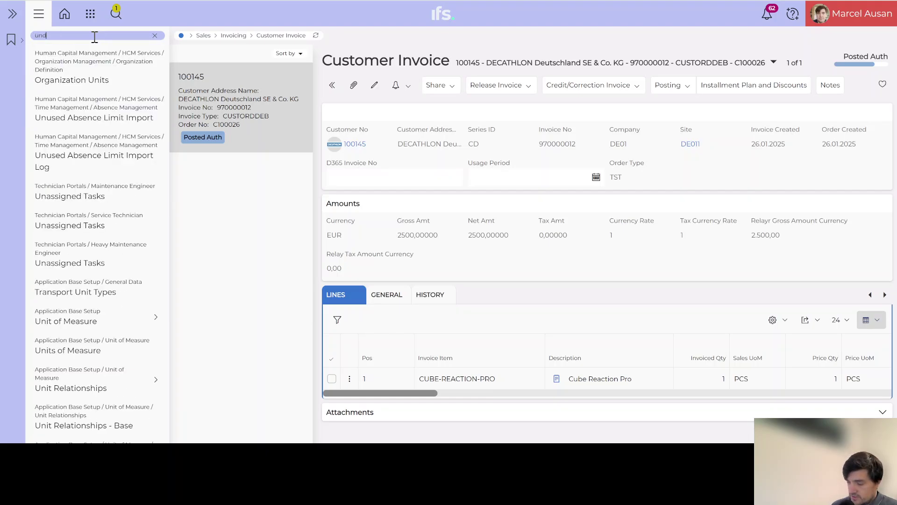
type("o cu")
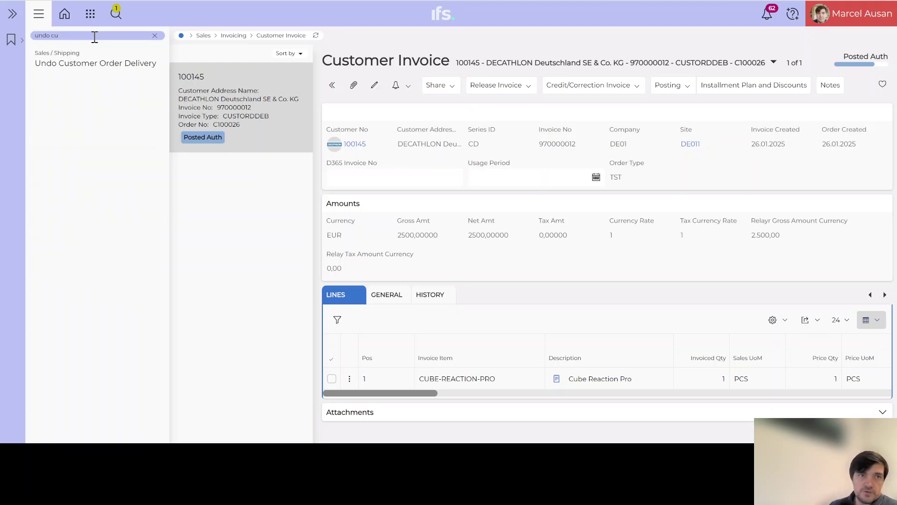
left_click(112, 63)
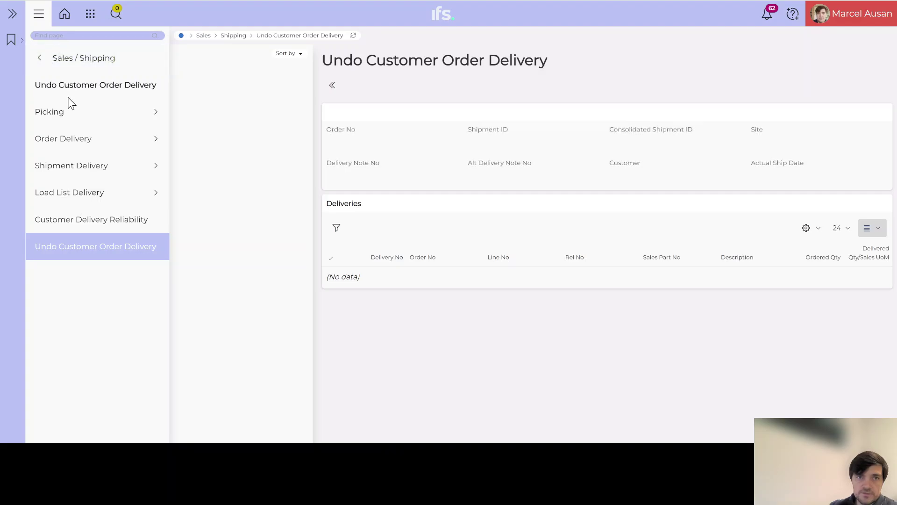
Add the Site search field, filter the deliveries by site DE011 and look through the listed shipments
left_click(128, 13)
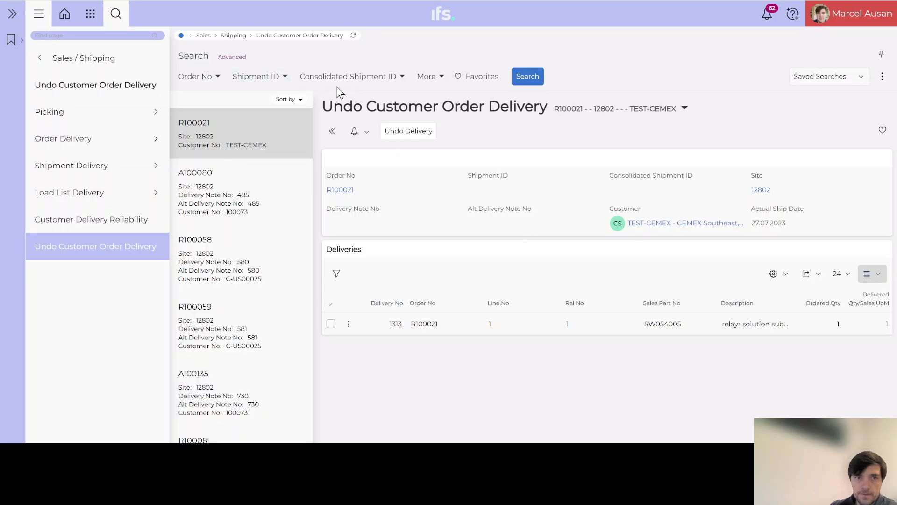
left_click(431, 77)
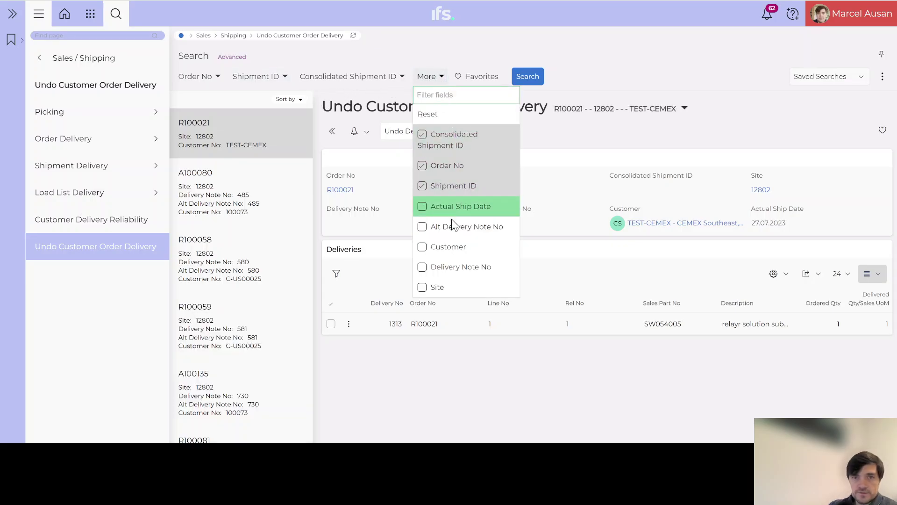
left_click(426, 286)
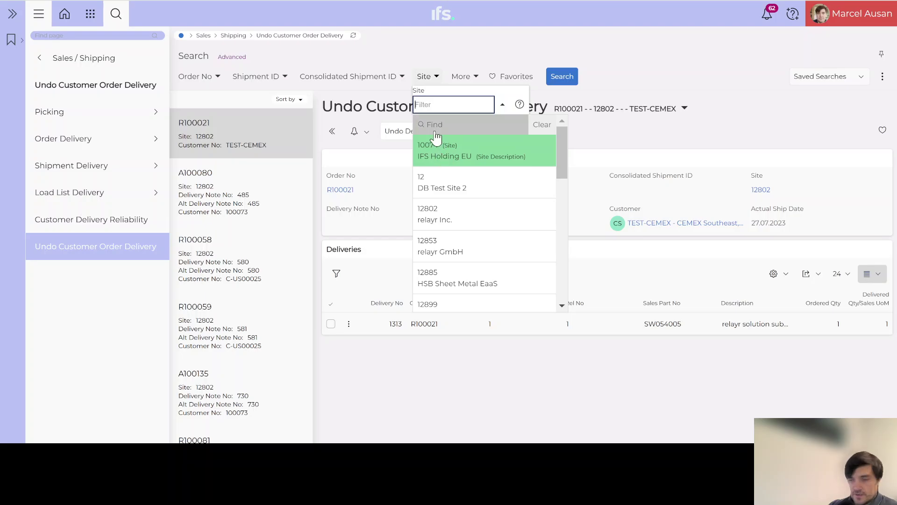
type("DE")
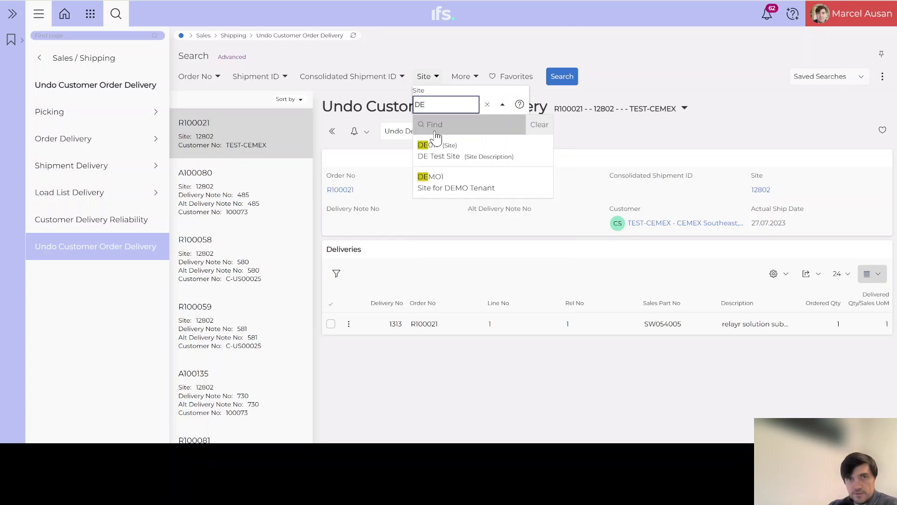
left_click(453, 176)
left_click(599, 83)
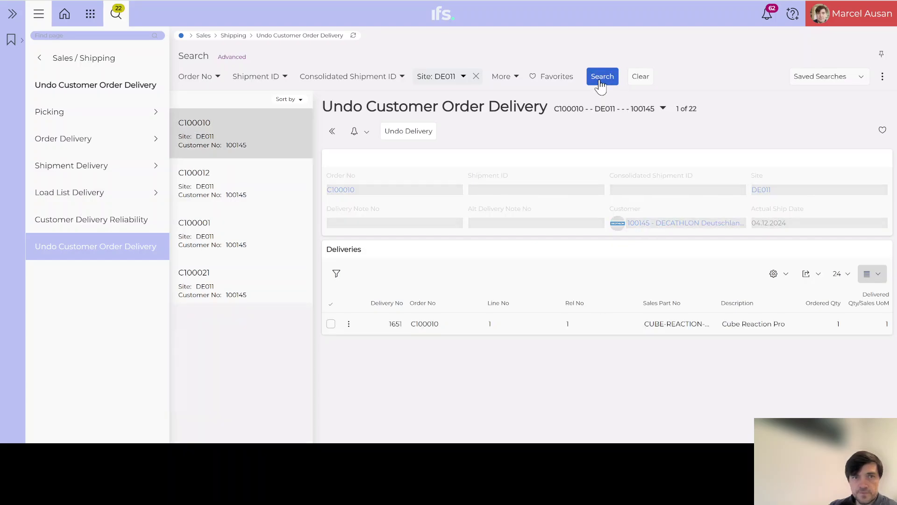
scroll(231, 196, "down", 2)
scroll(231, 199, "down", 2)
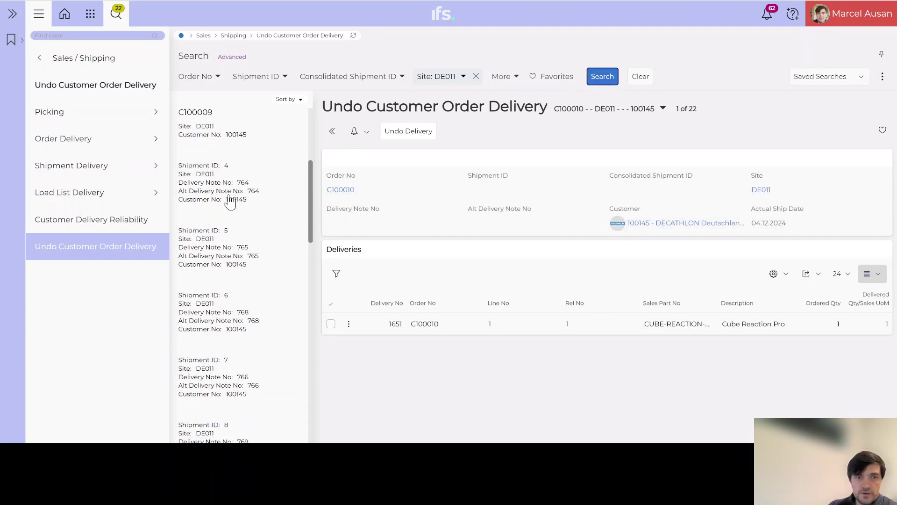
Select the listed order delivery with the actual ship date 23.12.2024 and try to undo its delivery
scroll(244, 333, "up", 4)
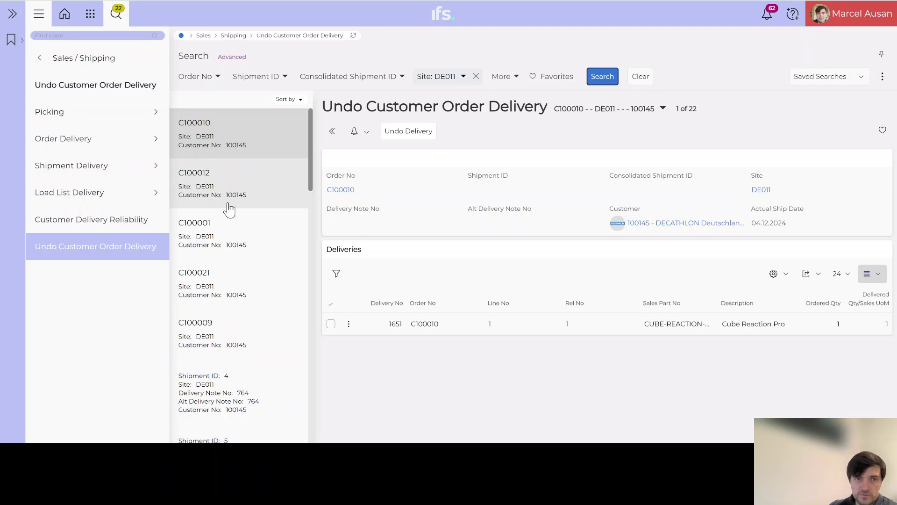
left_click(207, 284)
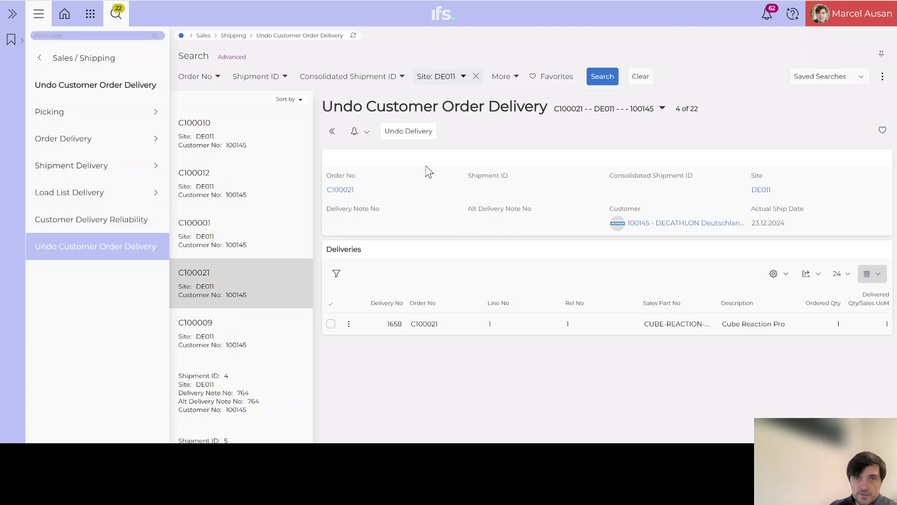
left_click(414, 133)
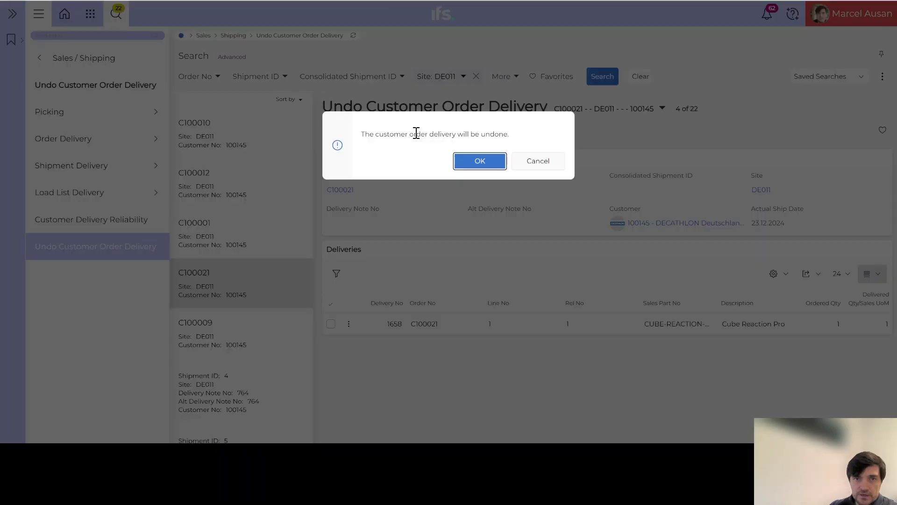
left_click(489, 166)
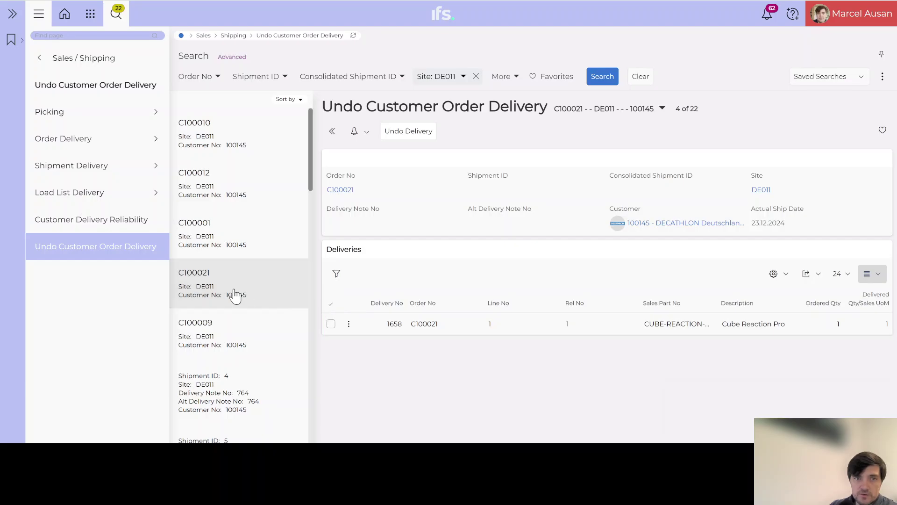
Open the delivery's customer order, show its invoice info, and open all its listed preliminary invoices in Customer Invoice
left_click(335, 191)
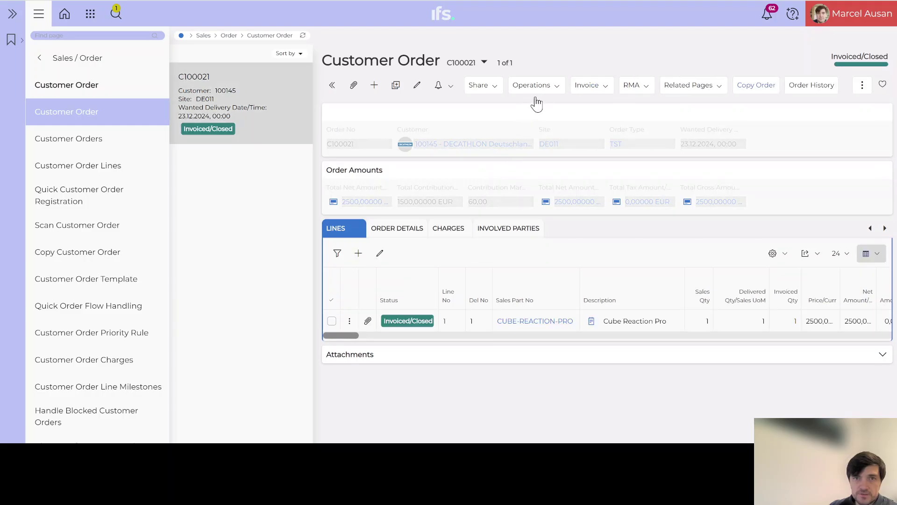
left_click(605, 87)
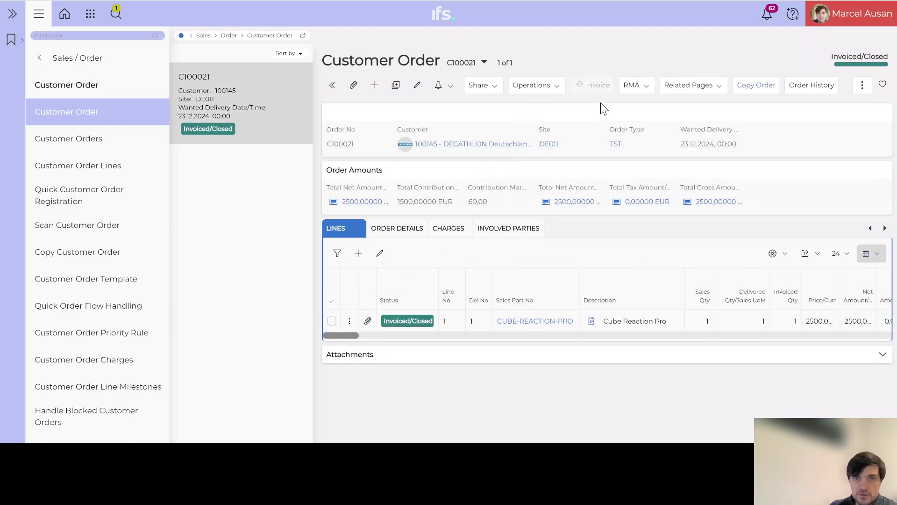
left_click(595, 103)
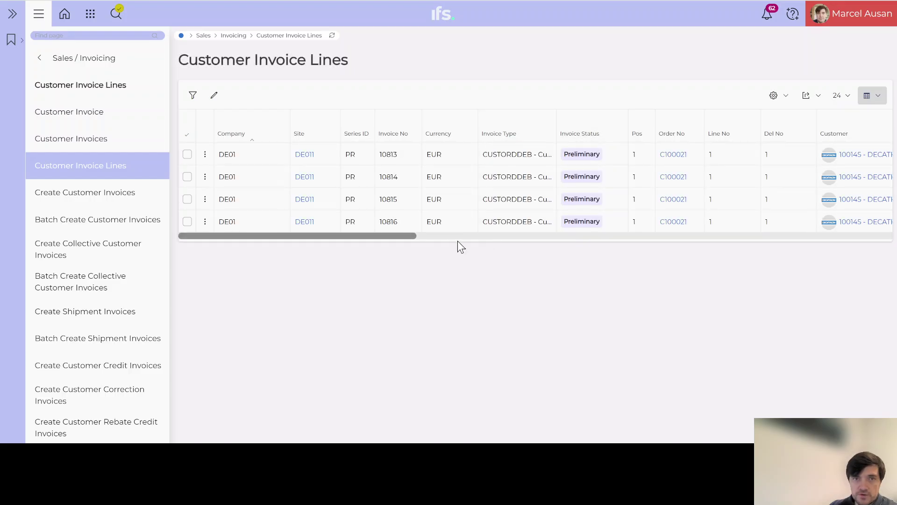
left_click_drag(398, 237, 259, 233)
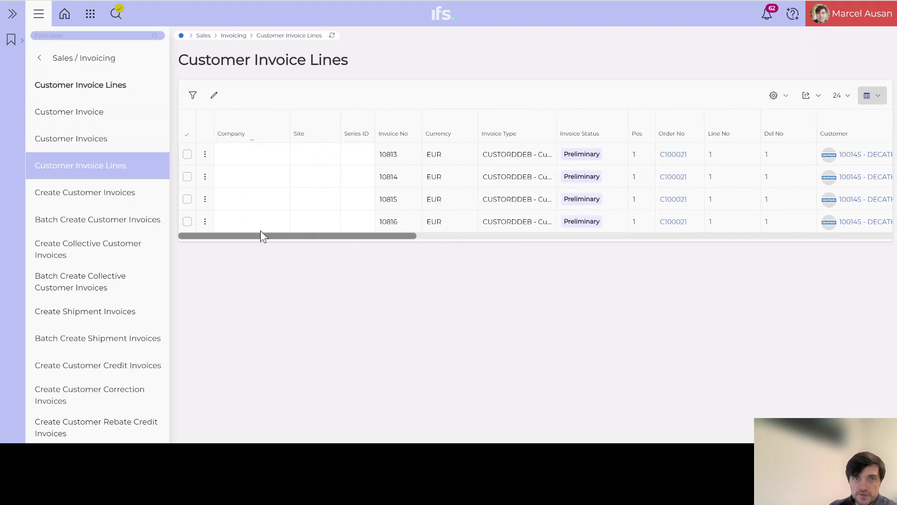
left_click(186, 139)
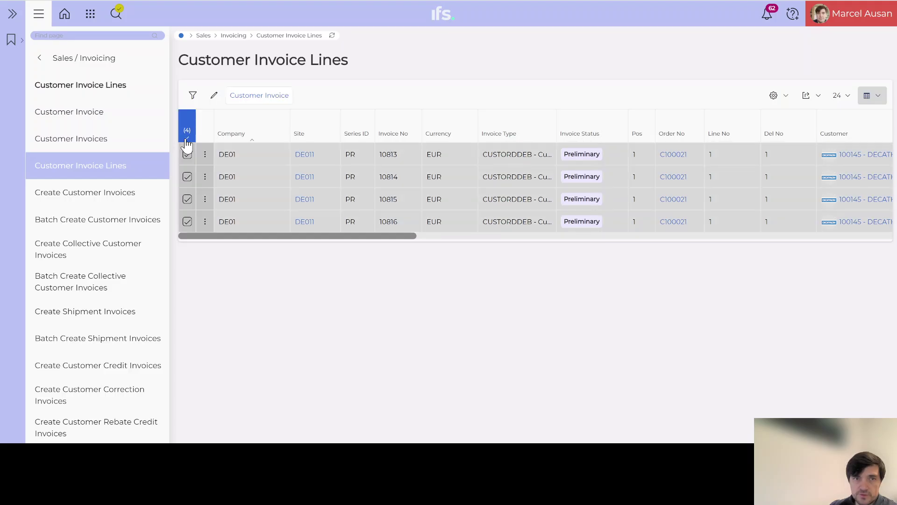
left_click(259, 95)
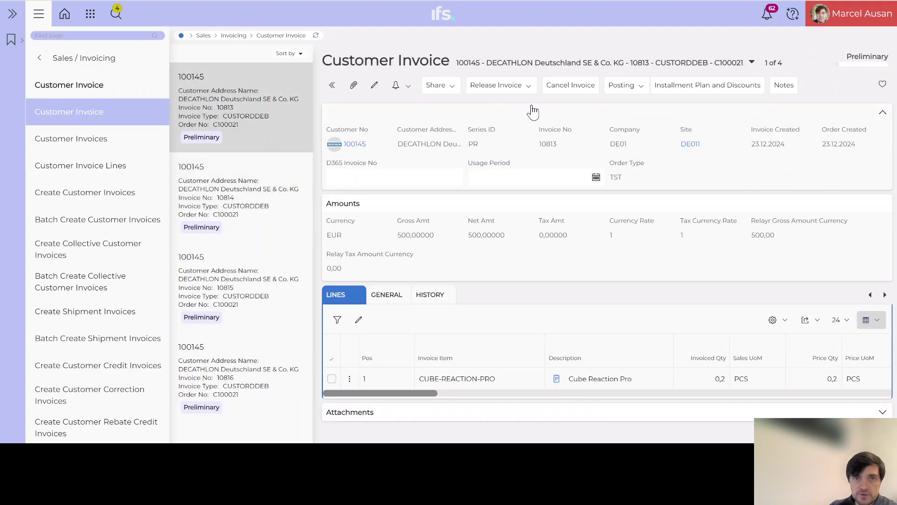
Cancel the first and second preliminary customer invoices of the order, each with the cancelation reason TEST
left_click(577, 89)
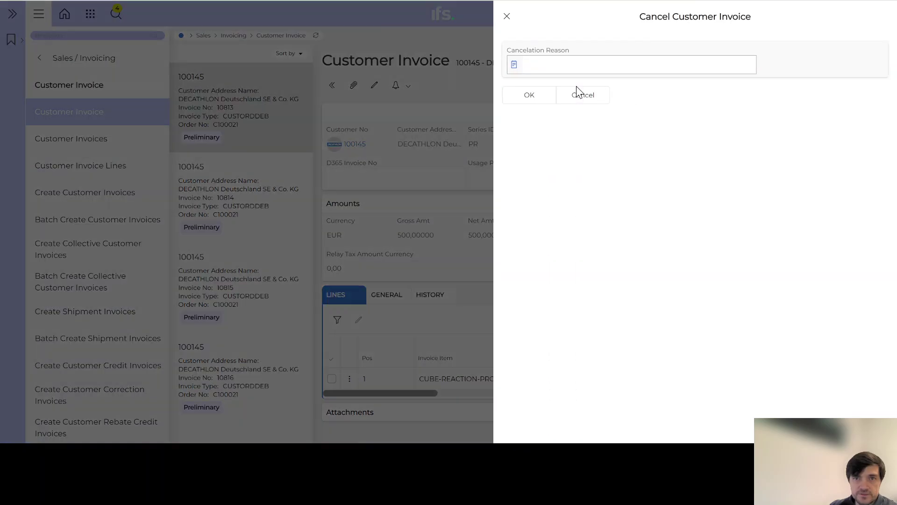
type("TEST")
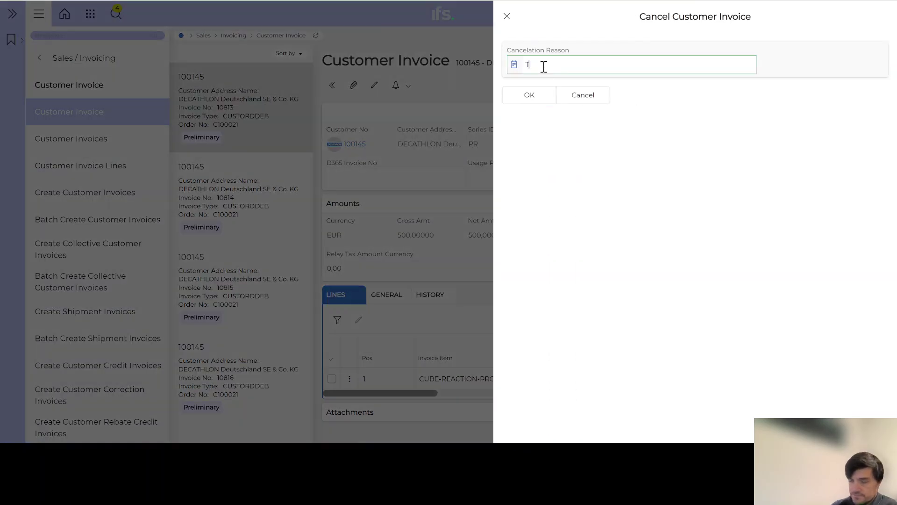
left_click(537, 94)
left_click(192, 177)
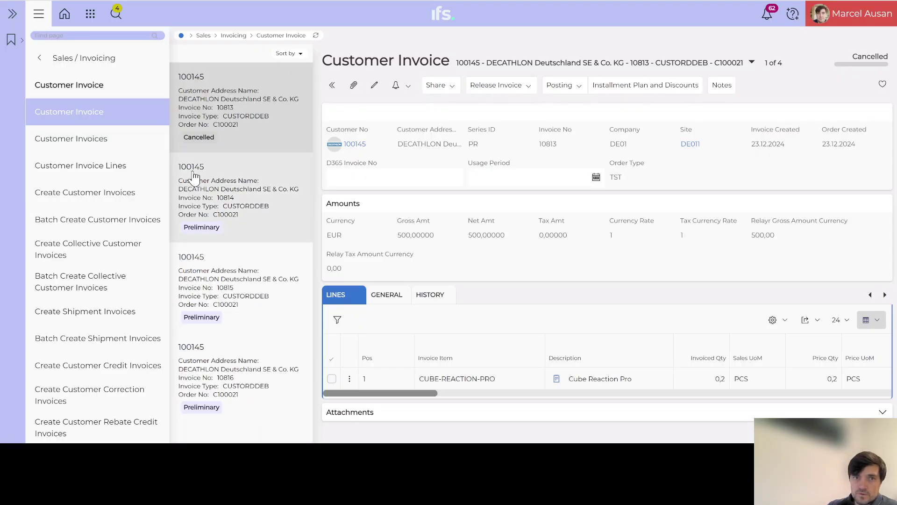
left_click(569, 85)
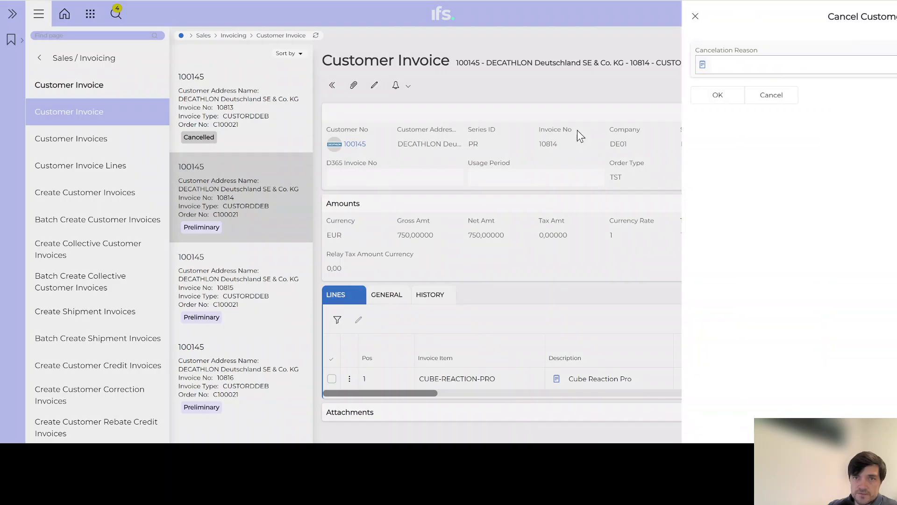
type("TEST")
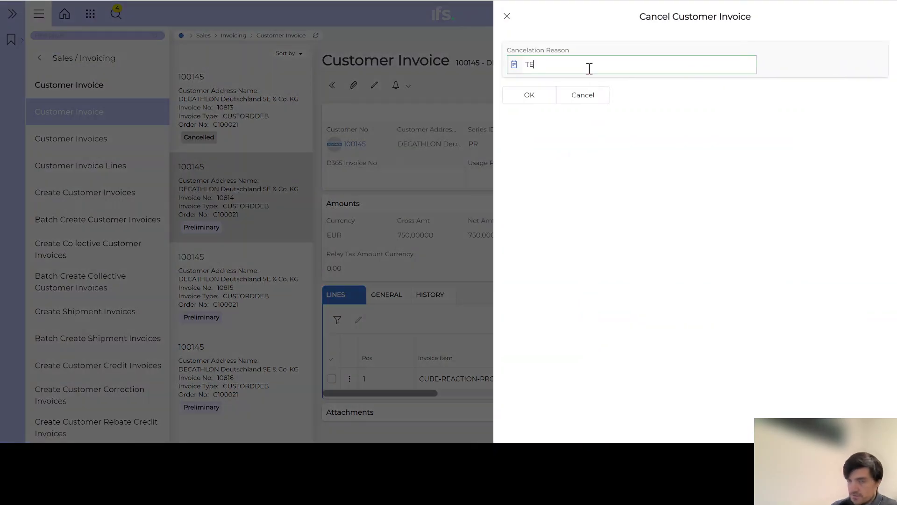
left_click(529, 95)
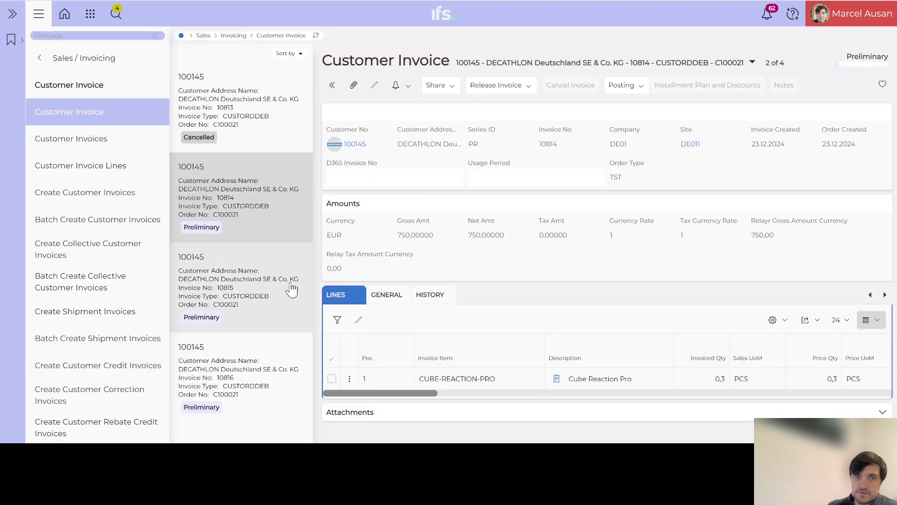
Cancel the third and fourth preliminary customer invoices of the order, each with the cancelation reason TEST
left_click(261, 291)
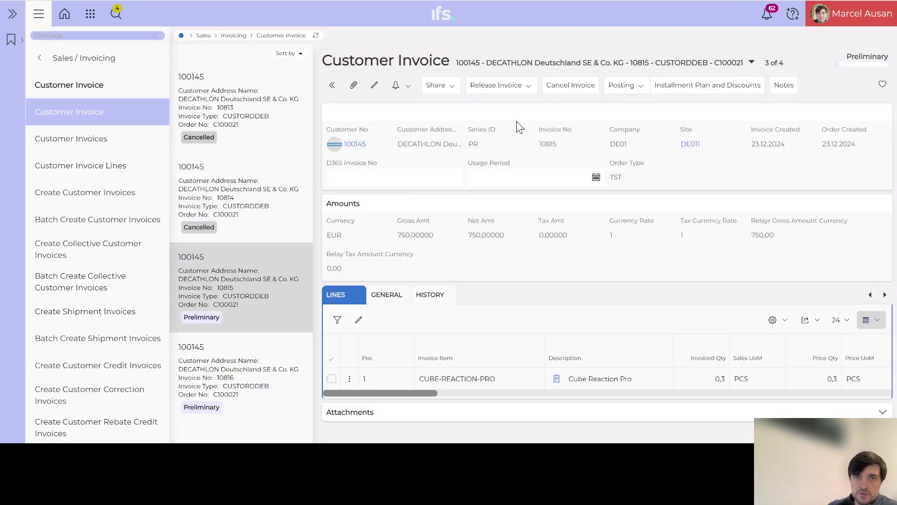
left_click(568, 85)
type("TEST")
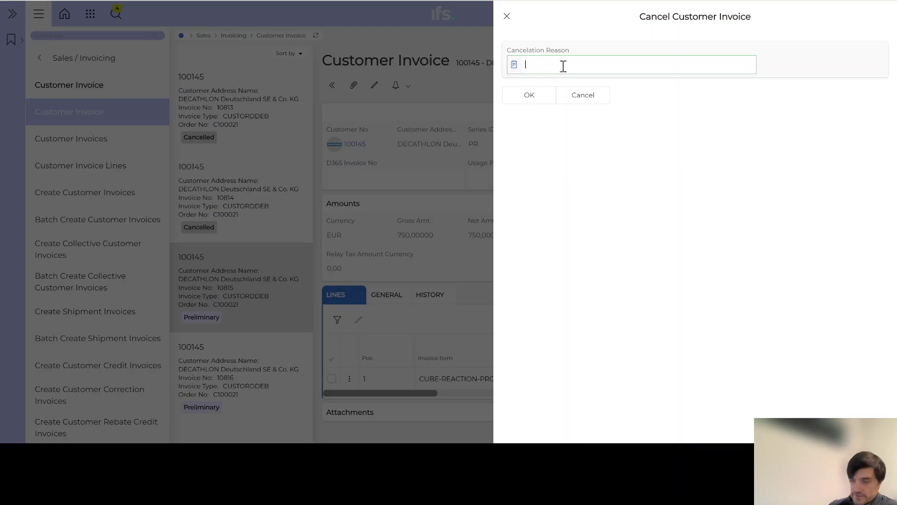
left_click(534, 94)
left_click(243, 378)
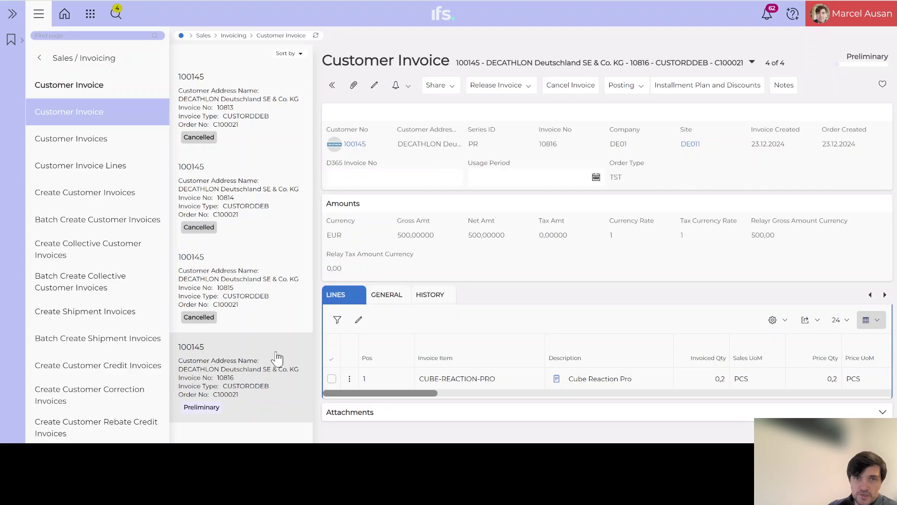
left_click(575, 86)
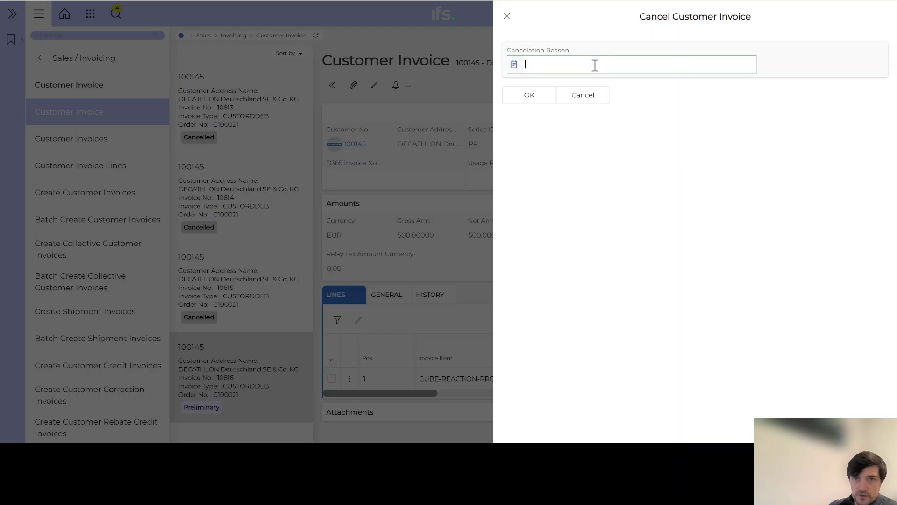
type("TEST")
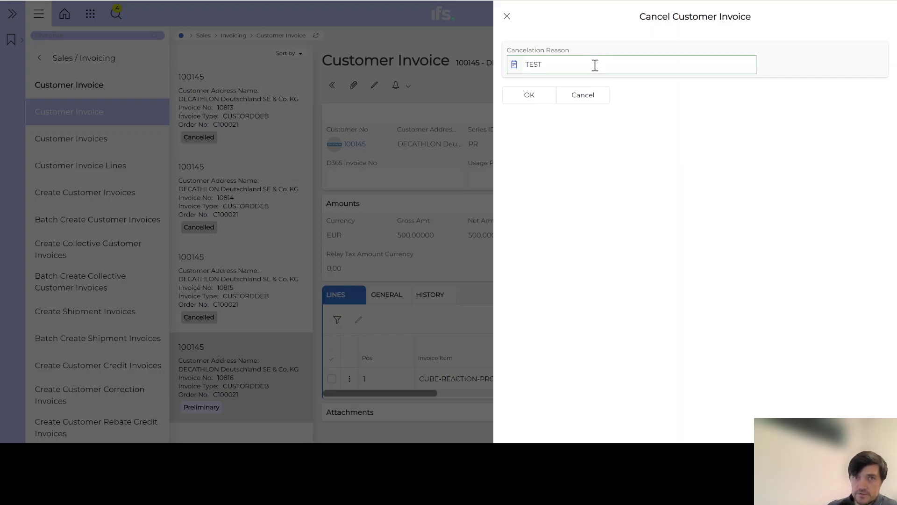
left_click(531, 96)
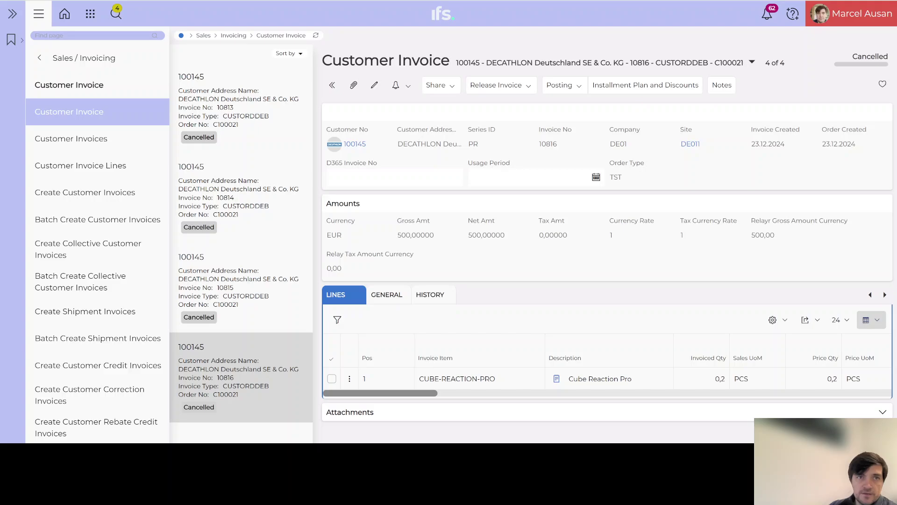
Return to Undo Customer Order Delivery, refresh it, and filter the site's deliveries by order number C%
left_click(80, 165)
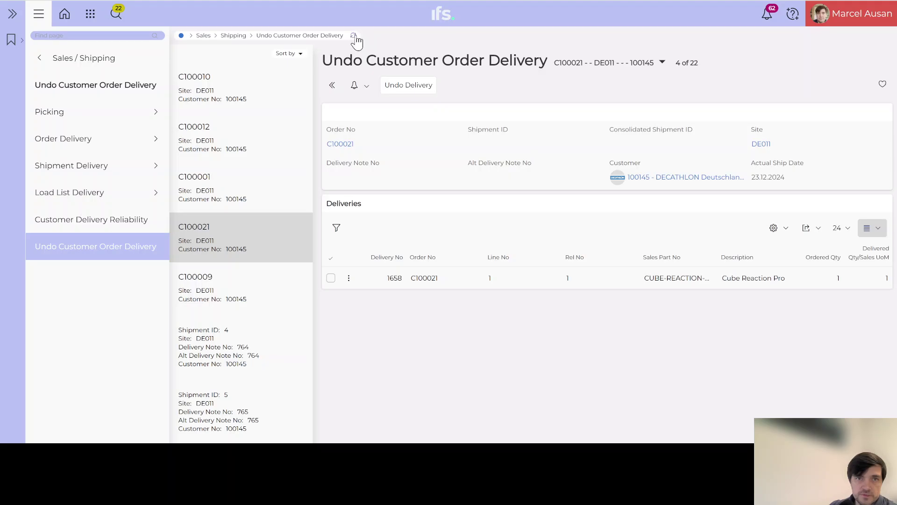
left_click(354, 36)
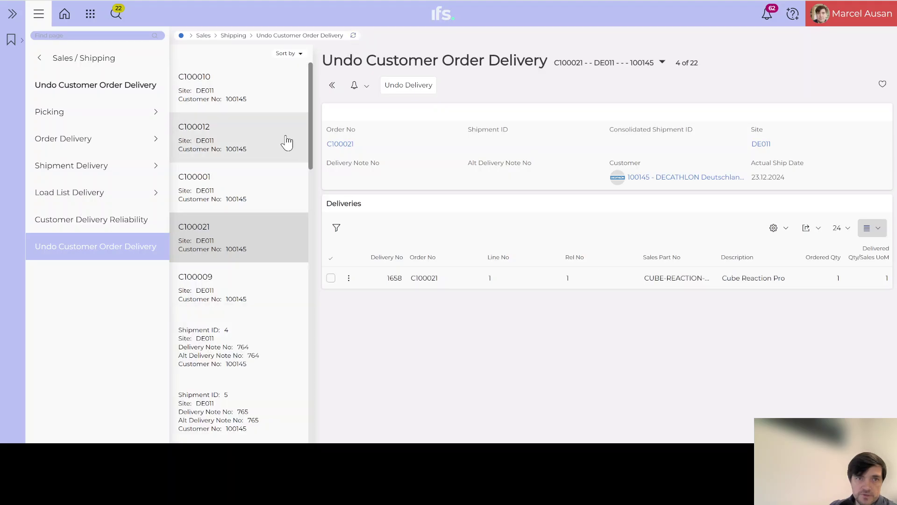
left_click(118, 14)
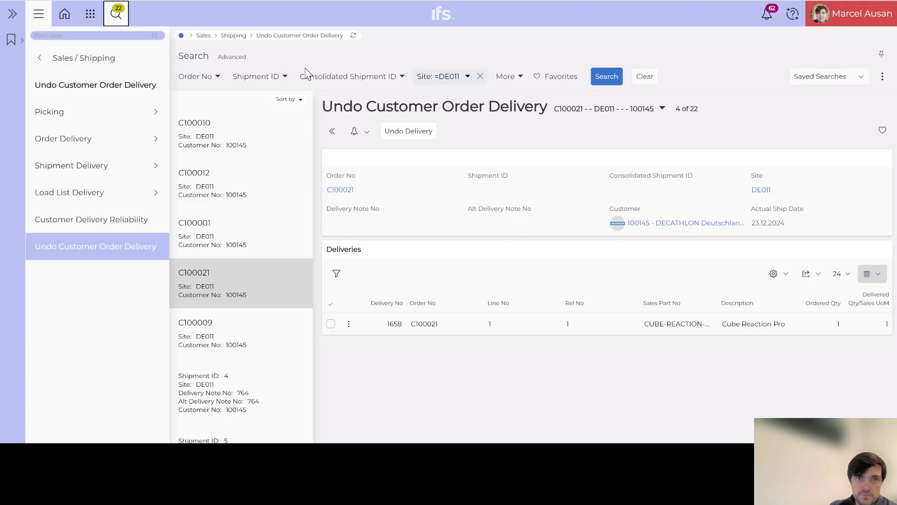
left_click(216, 77)
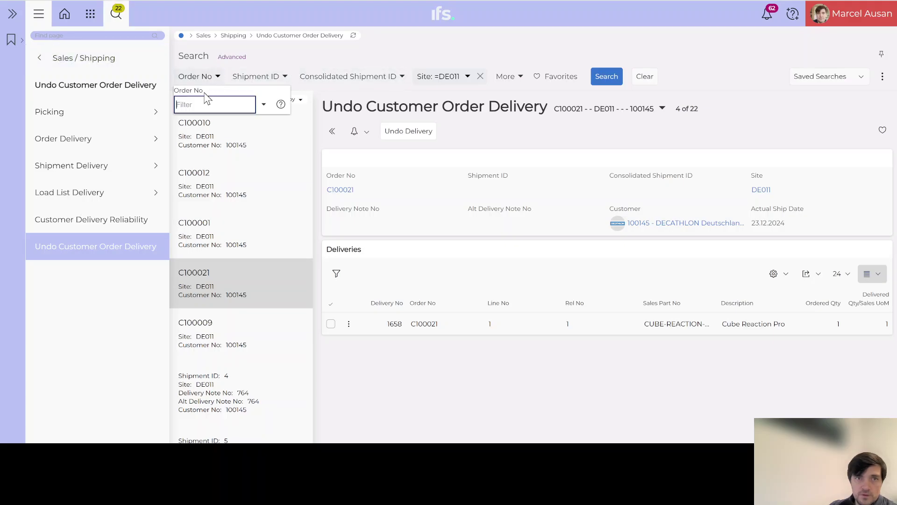
type("C%")
key("Return")
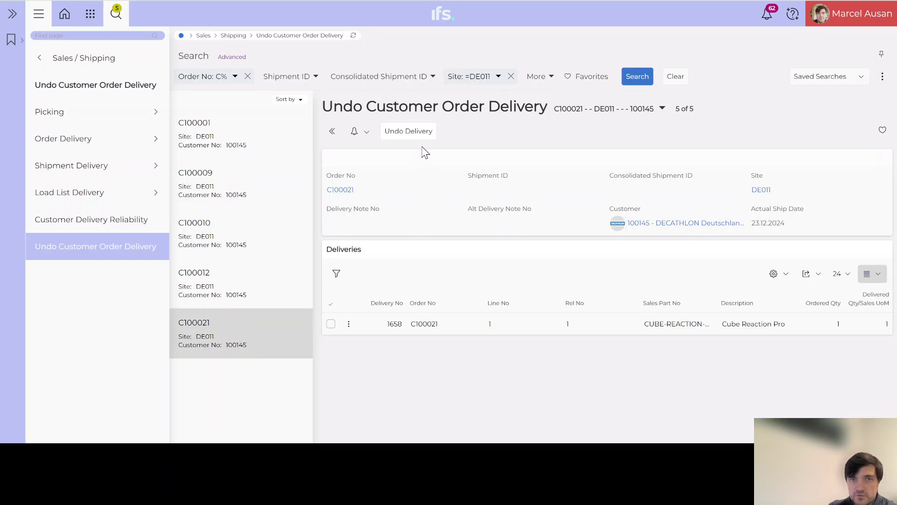
Try again to undo the delivery of the selected order, and open and refresh its customer order
left_click(413, 135)
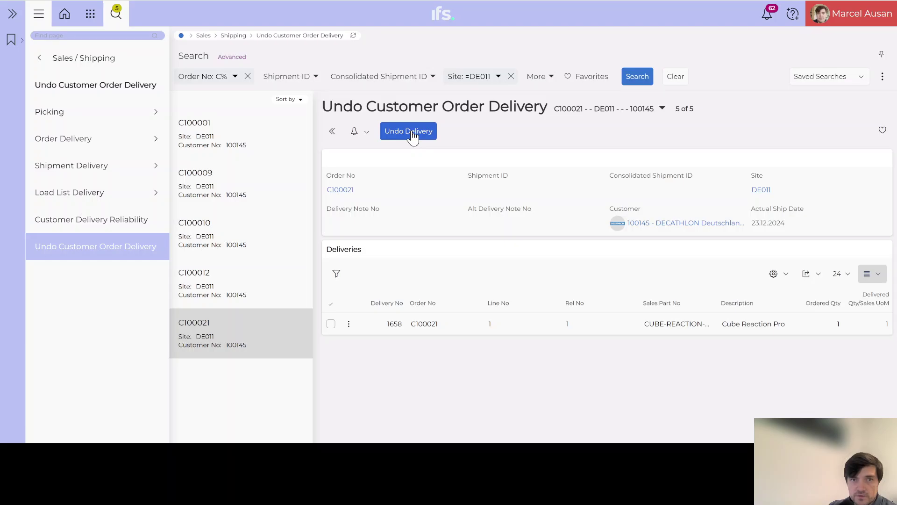
left_click(413, 135)
left_click(472, 167)
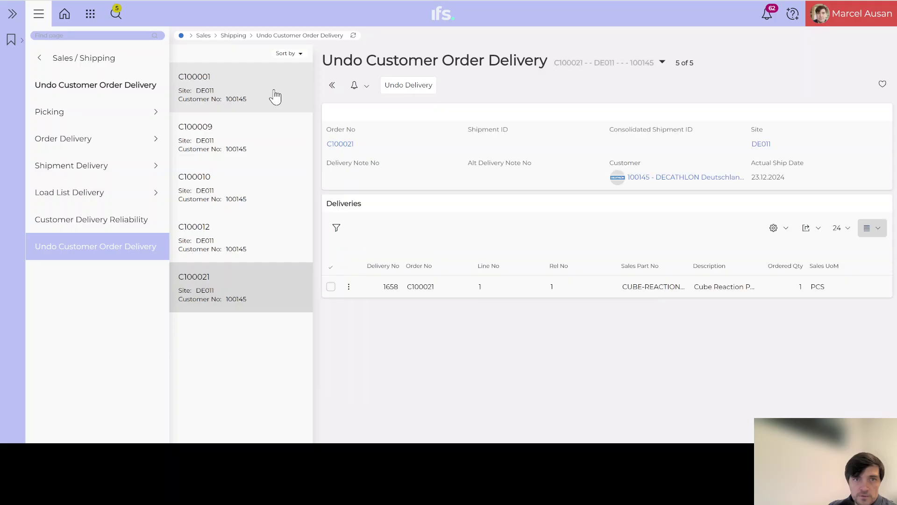
left_click(349, 144)
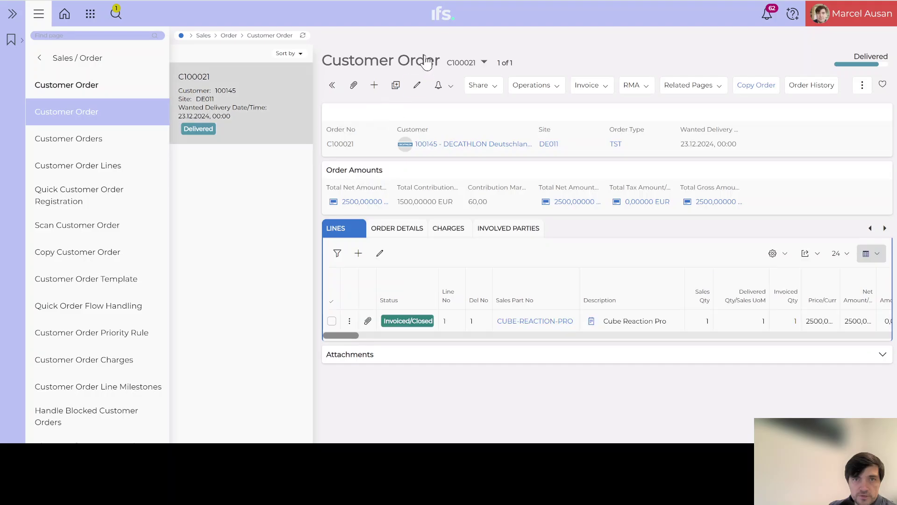
left_click(303, 37)
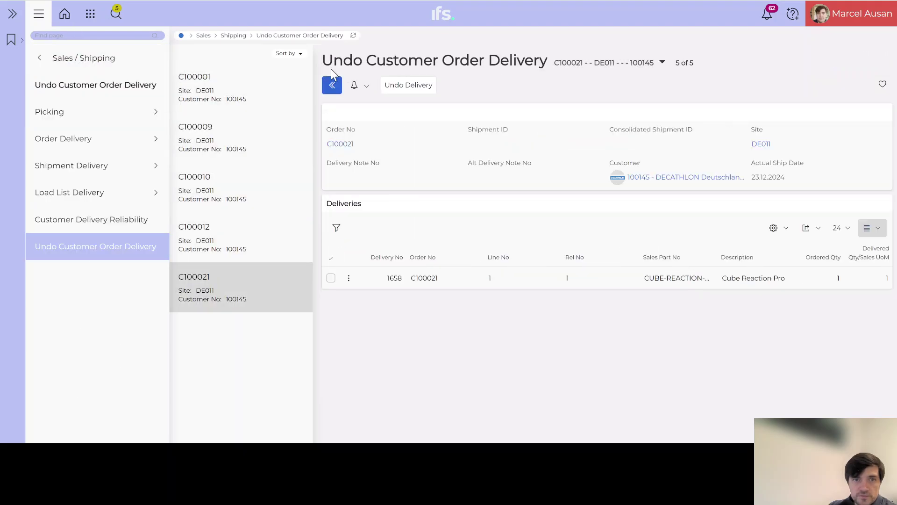
Try to undo the Cube Reaction Pro line delivery, and retry undoing the whole customer order delivery
left_click(331, 278)
left_click(410, 236)
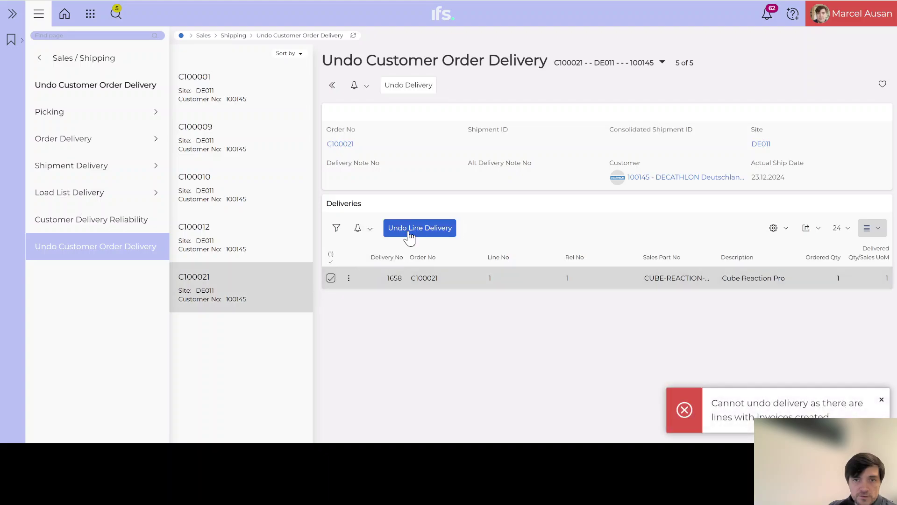
left_click(883, 403)
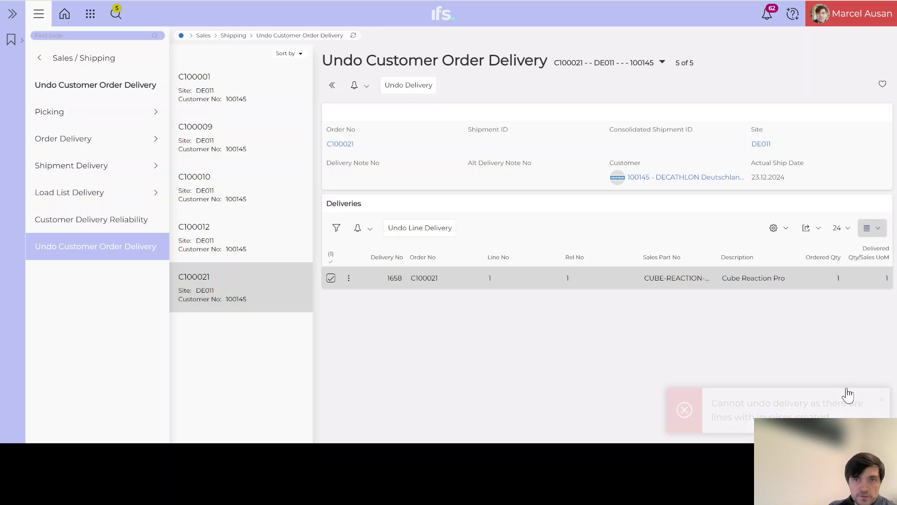
left_click(415, 88)
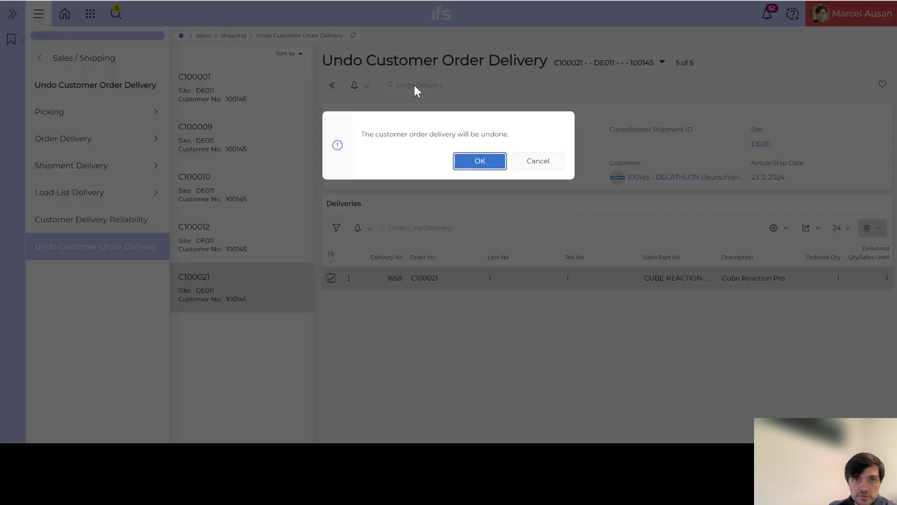
left_click(478, 161)
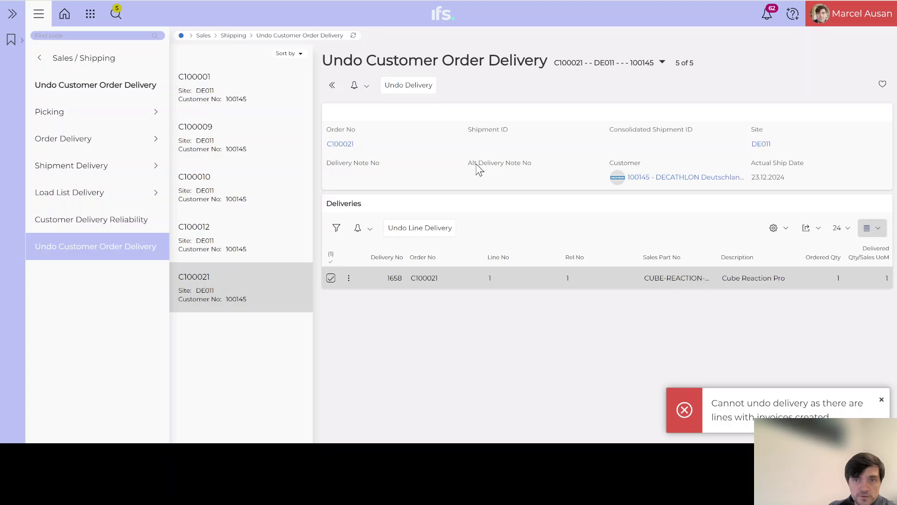